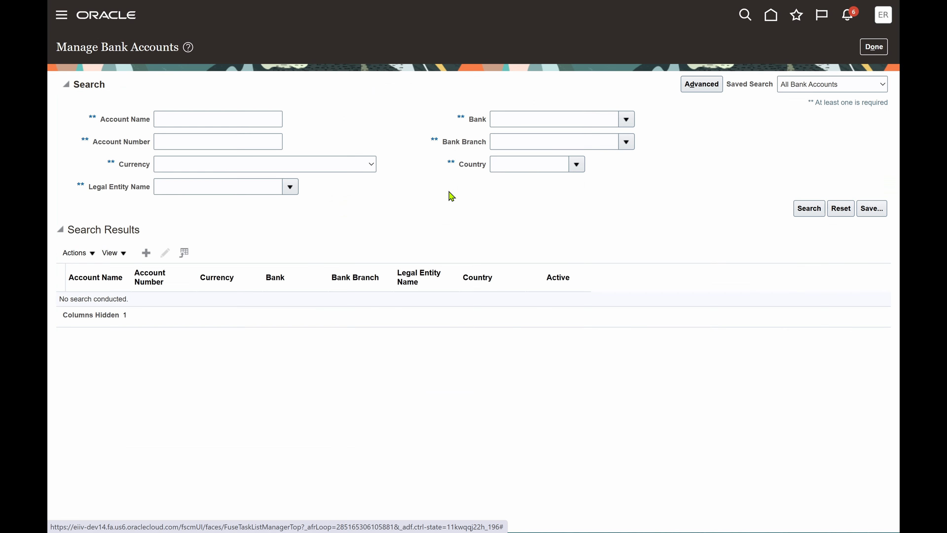
Search the bank accounts by account name erpzen and open the Erpzen BOA bank account for editing.
left_click(208, 115)
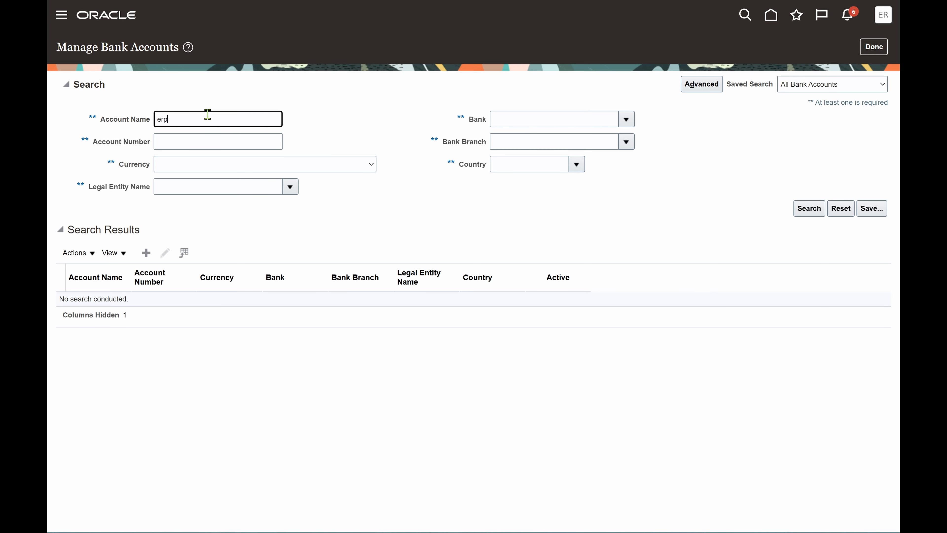
key("Return")
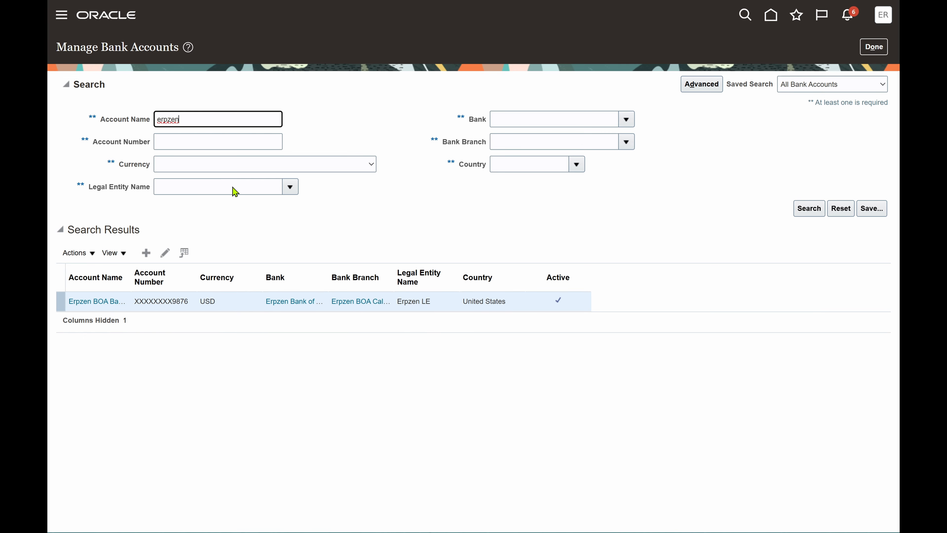
left_click(226, 300)
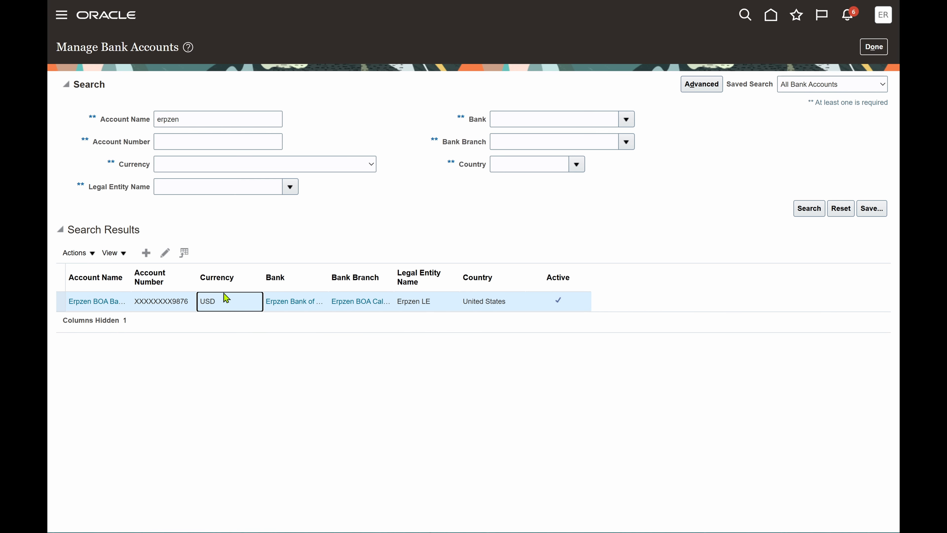
left_click(166, 255)
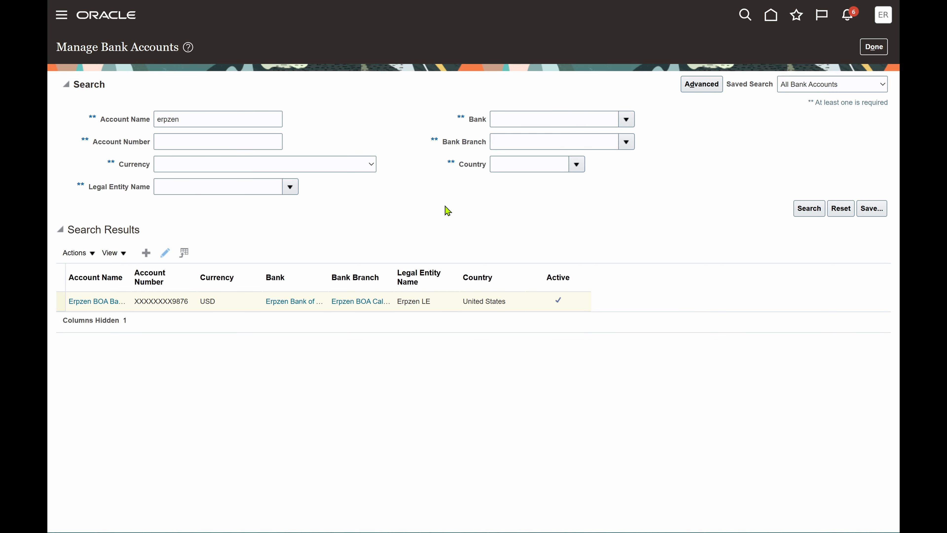
Check the Allow zero payments setting in the bank account's Payables and Receivables Controls.
scroll(563, 231, "down", 2)
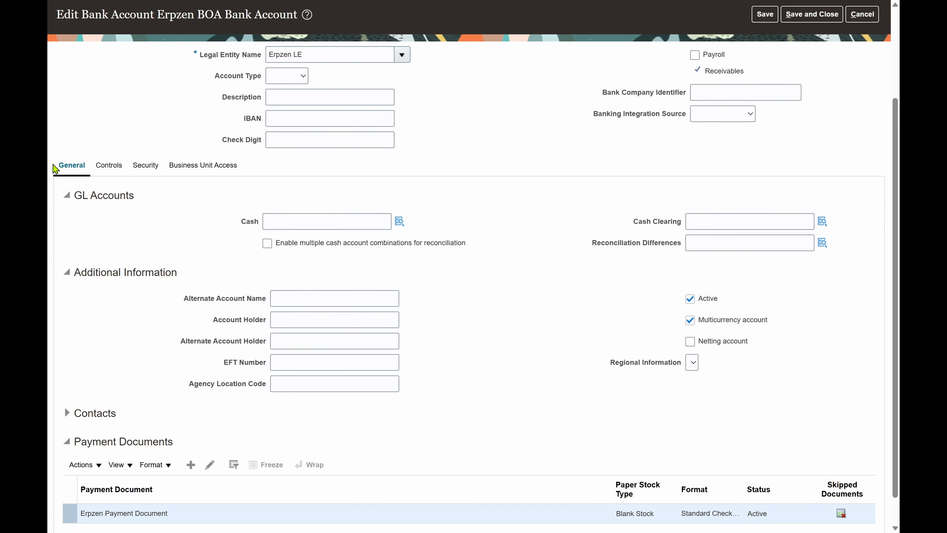
left_click(109, 166)
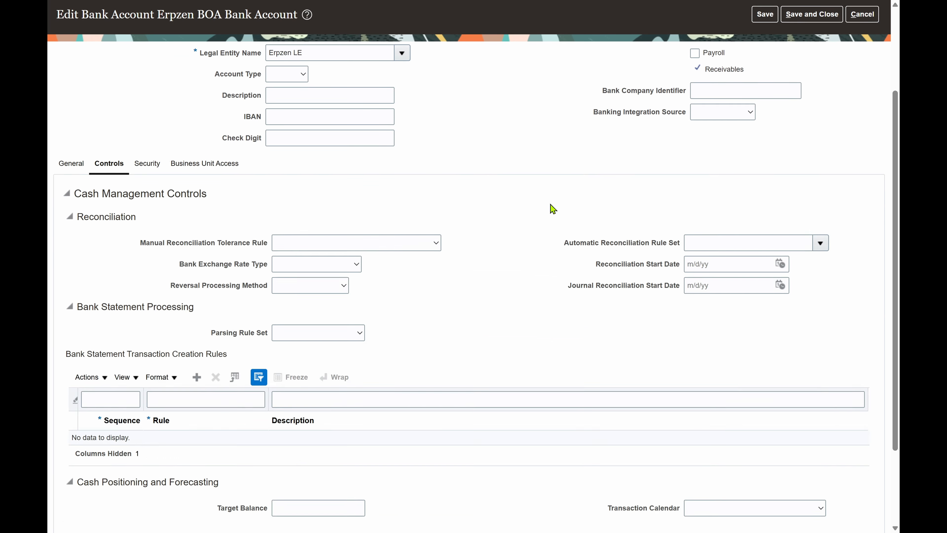
scroll(555, 207, "down", 3)
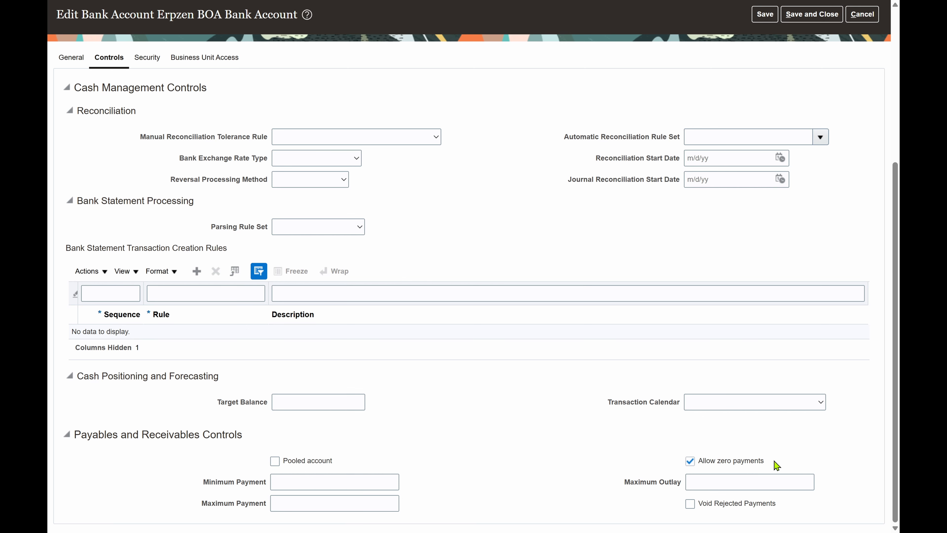
left_click_drag(776, 465, 698, 466)
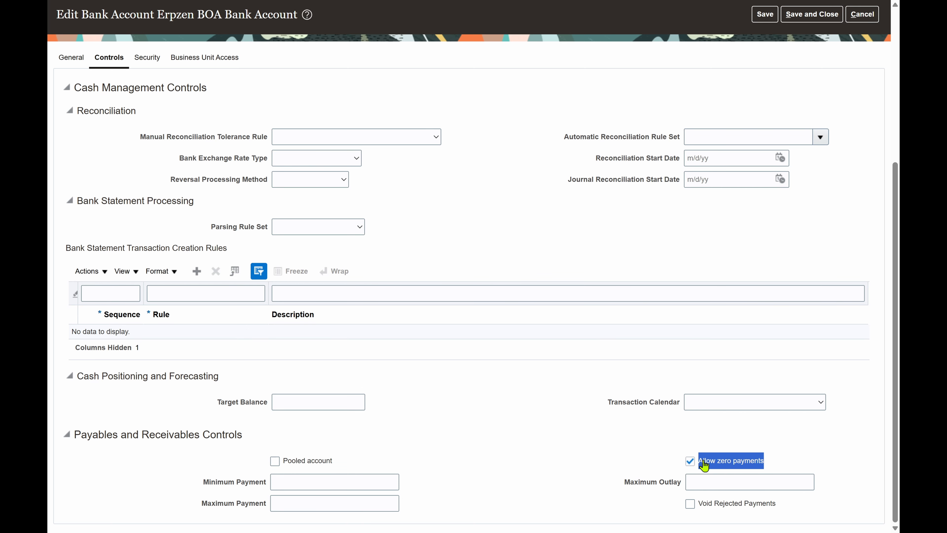
Save and close the bank account, acknowledge the message, and leave bank account management.
scroll(624, 245, "up", 6)
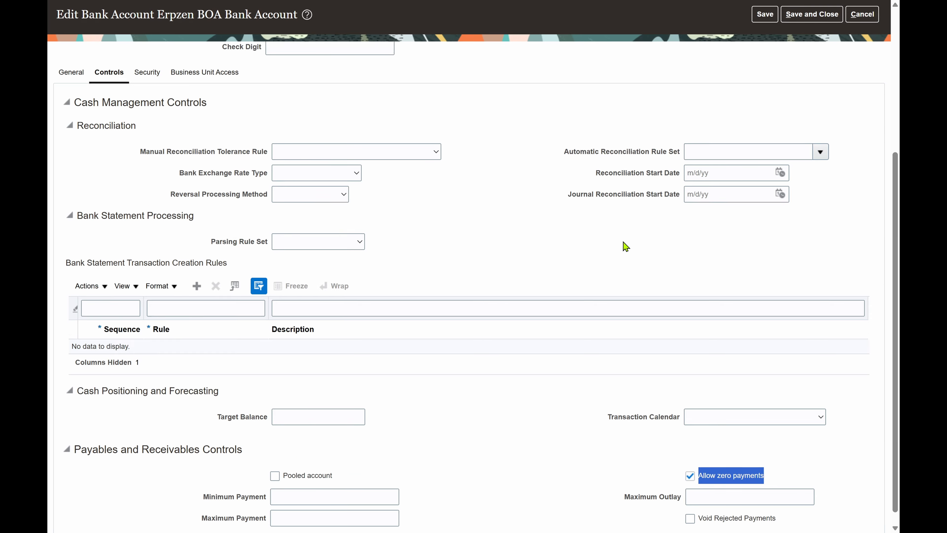
left_click(768, 49)
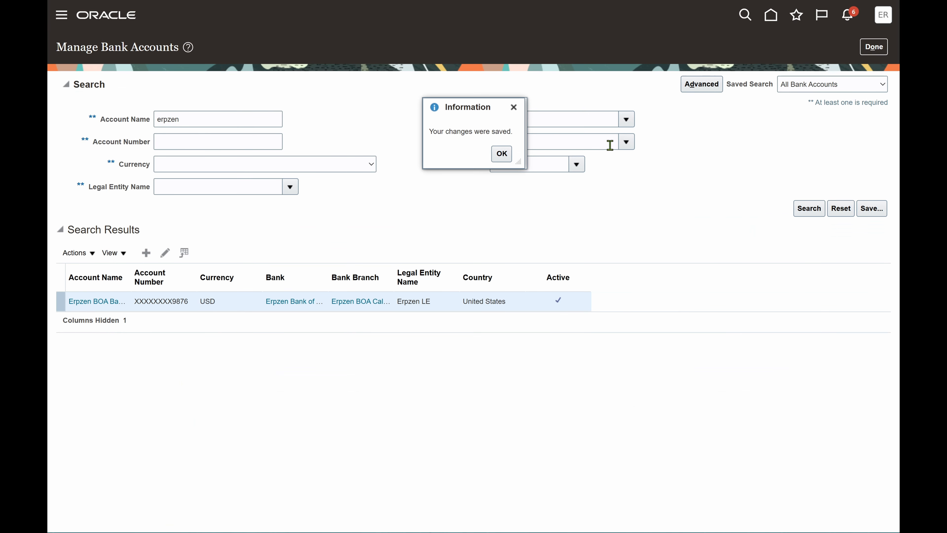
left_click(502, 154)
left_click(875, 49)
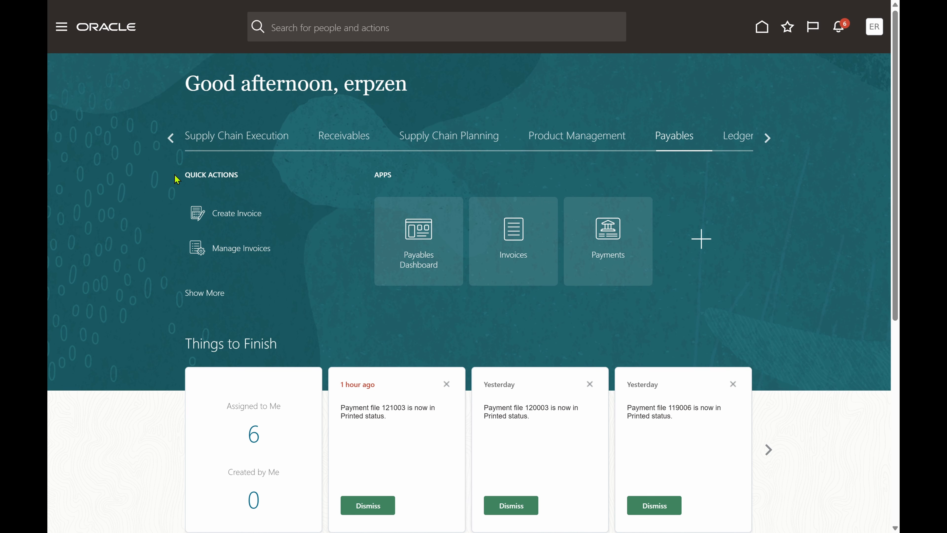
Start a new payables invoice and set its supplier to Erpzen Dell Supplier by searching for erpzen.
left_click(223, 214)
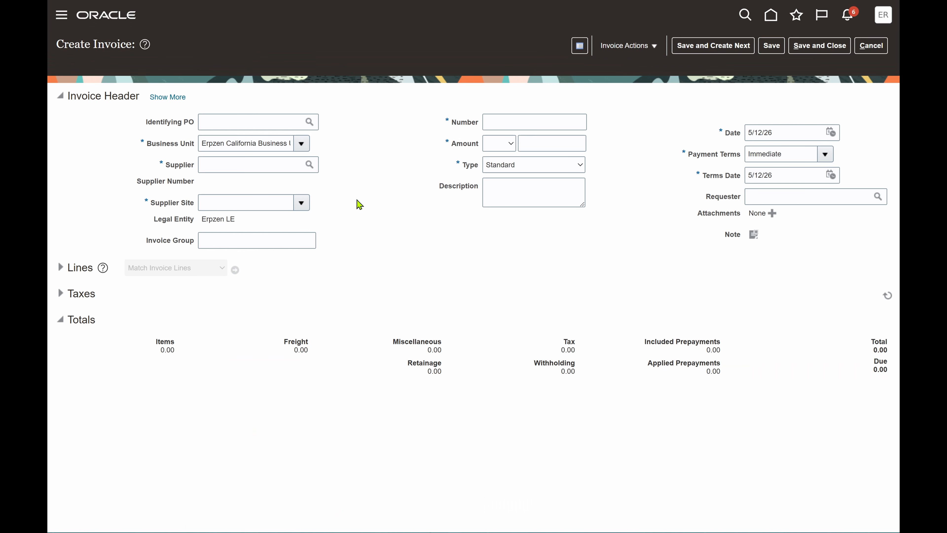
left_click(309, 165)
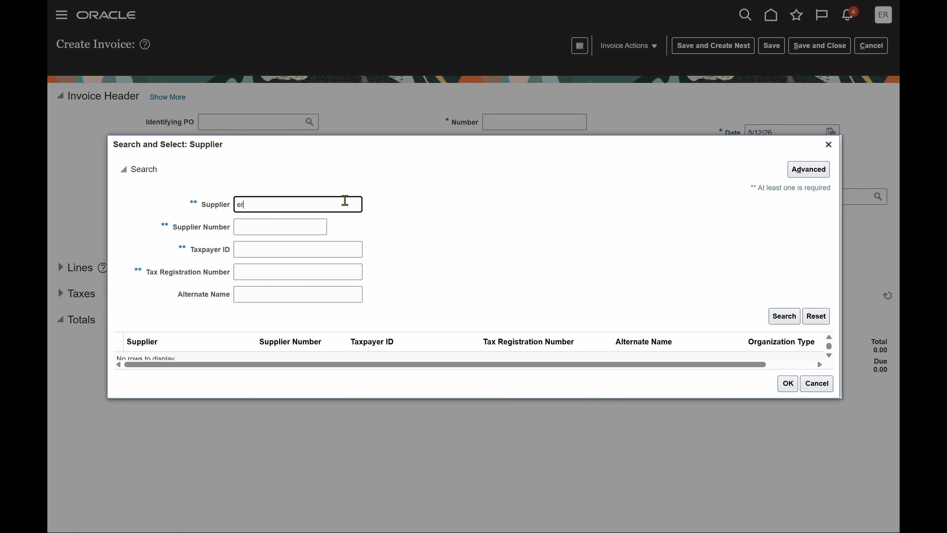
type("erpzen")
key("Tab")
key("Tab")
key("Tab")
key("Tab")
key("Tab")
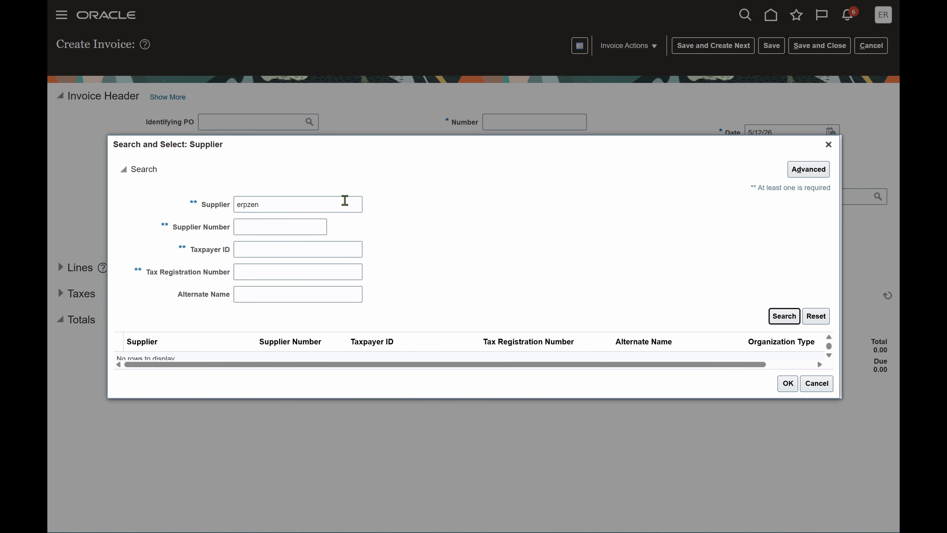
key("Return")
left_click(309, 357)
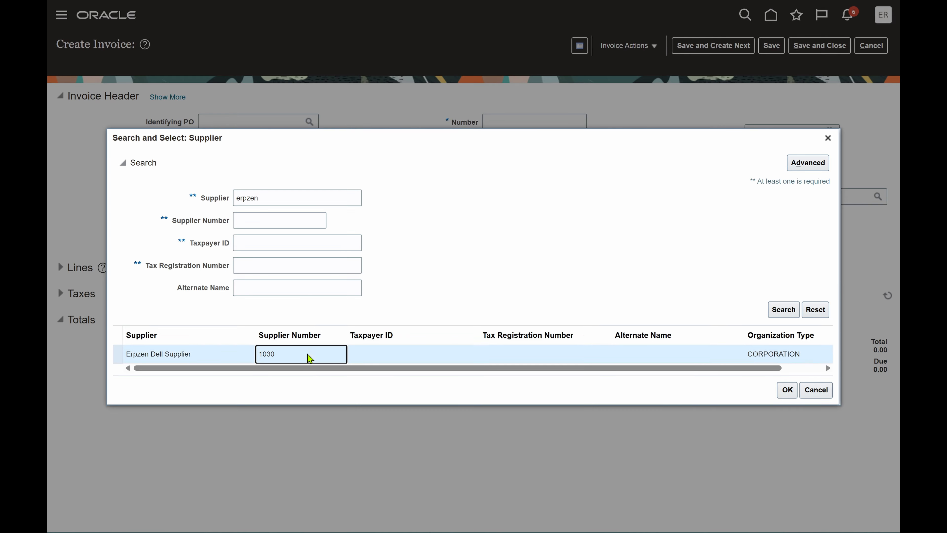
left_click(787, 390)
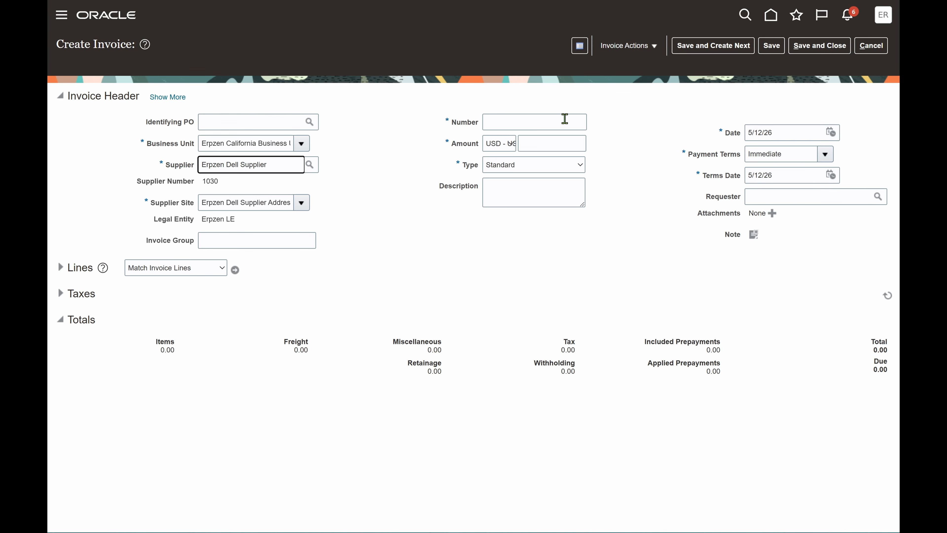
Enter Zero payment as the invoice number and 100 USD as the invoice amount.
left_click(565, 118)
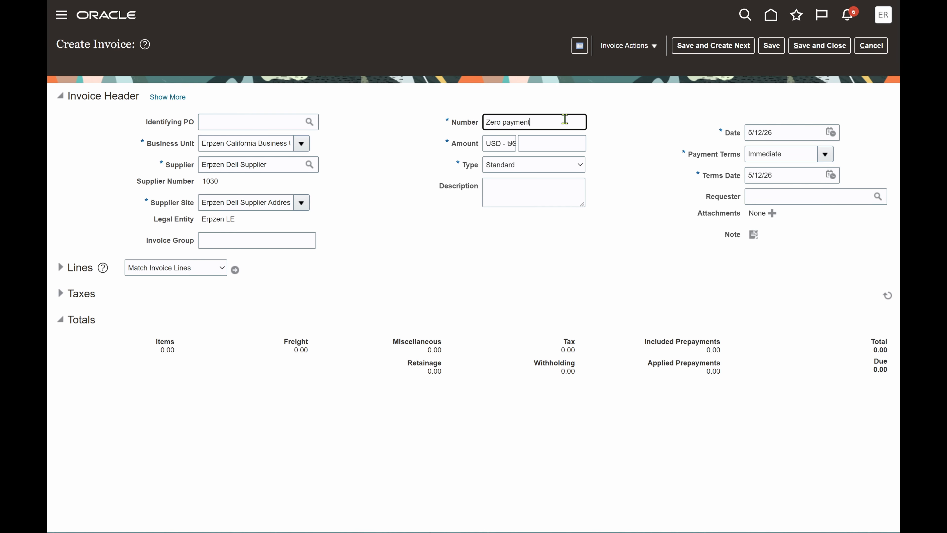
key("Tab")
type("1")
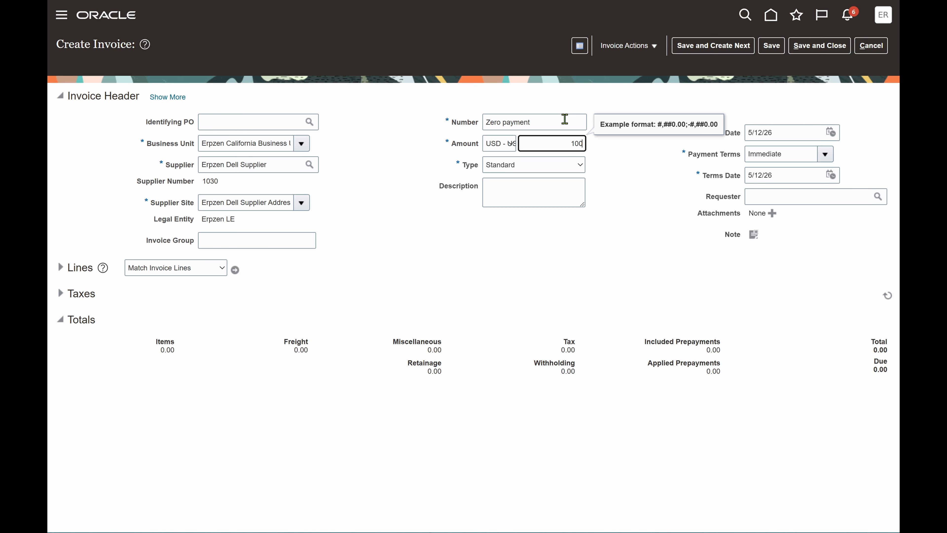
left_click(506, 252)
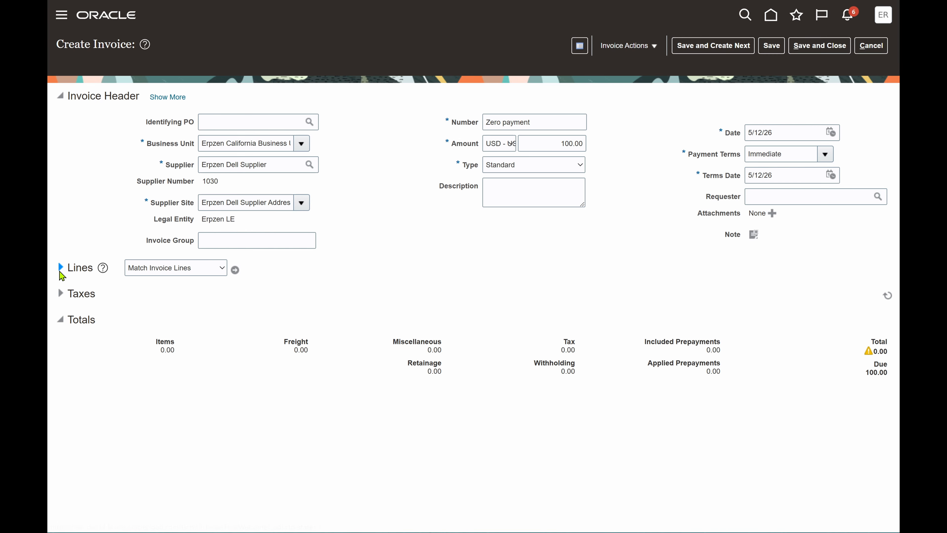
Expand the invoice lines and set the amount of item line 1 to 100.
left_click(60, 267)
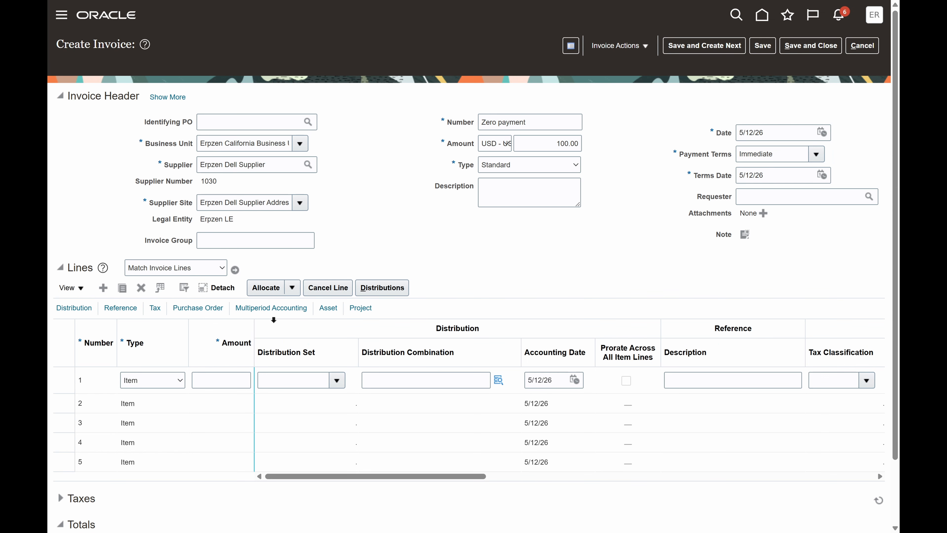
left_click(200, 380)
type("100")
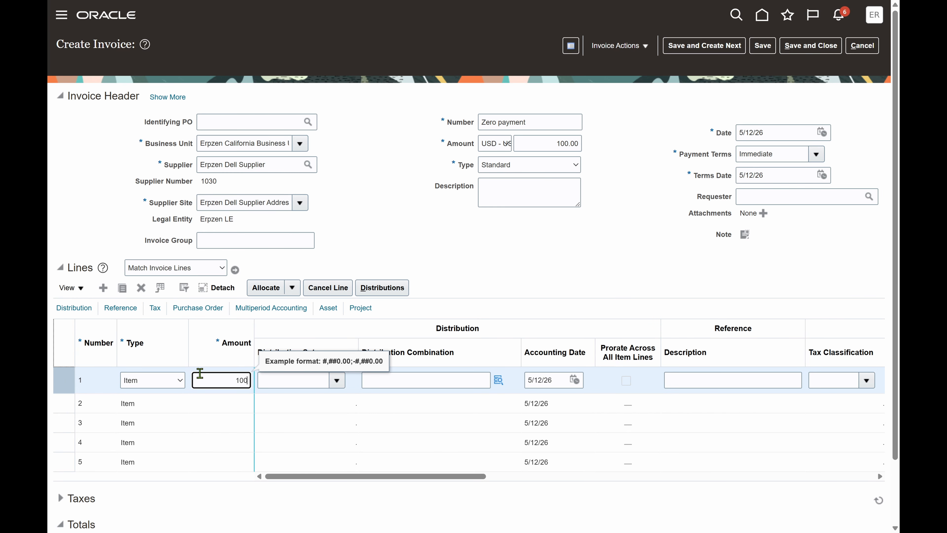
Assign line 1 the distribution combination with company 101, department 2002 and account 74500.
left_click(499, 380)
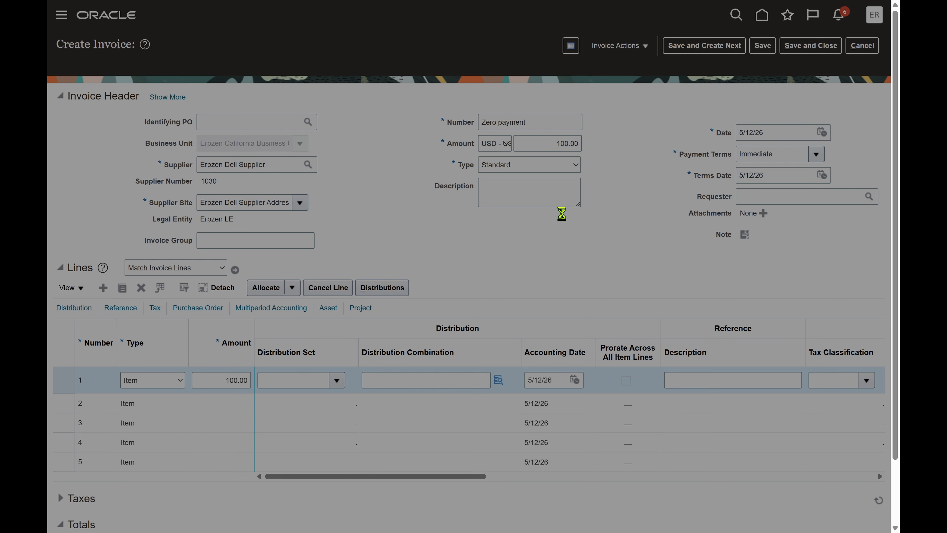
left_click(483, 365)
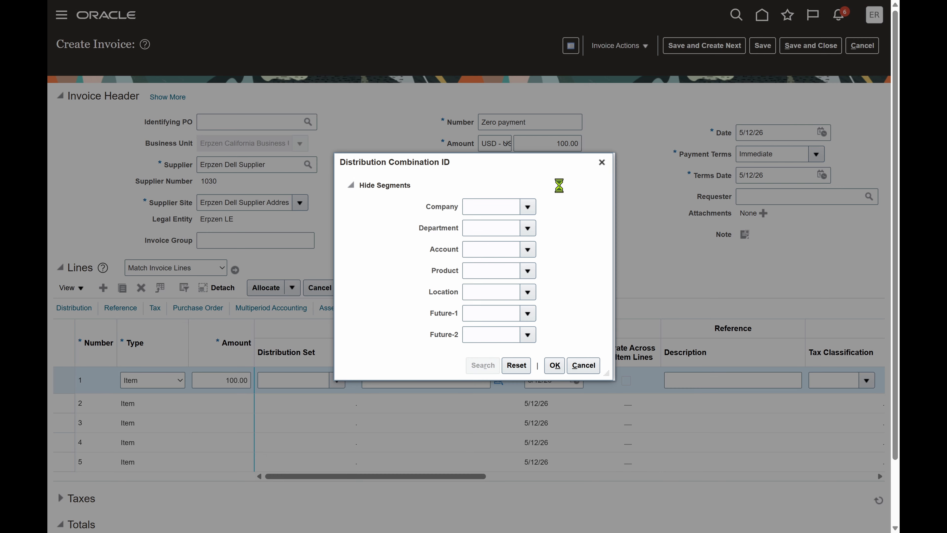
left_click(514, 173)
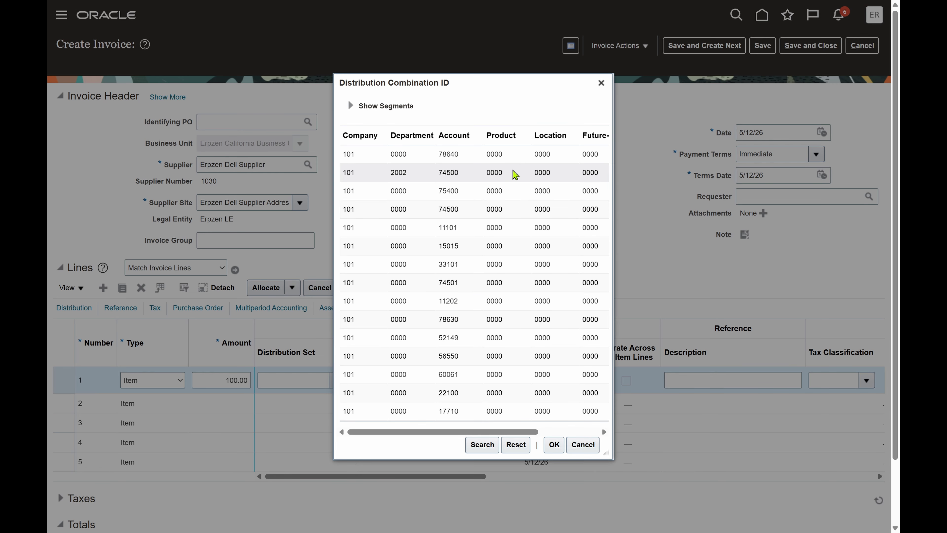
left_click(555, 445)
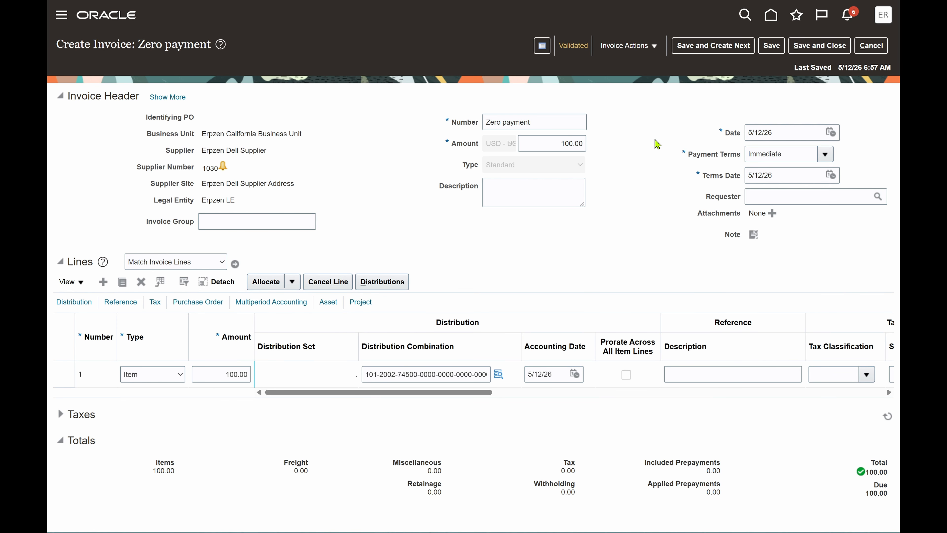
Save the Zero payment invoice, select its number text, and close the invoice.
left_click(773, 46)
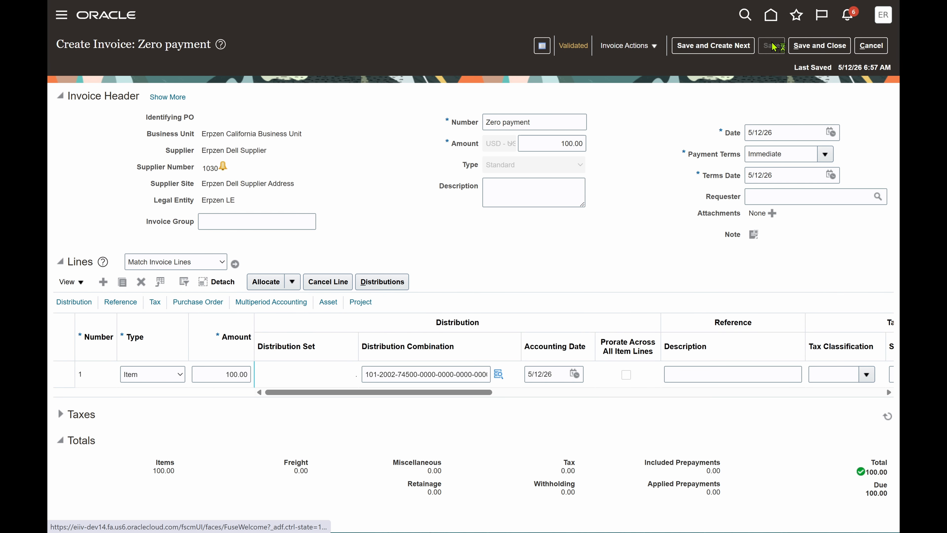
left_click_drag(554, 123, 280, 155)
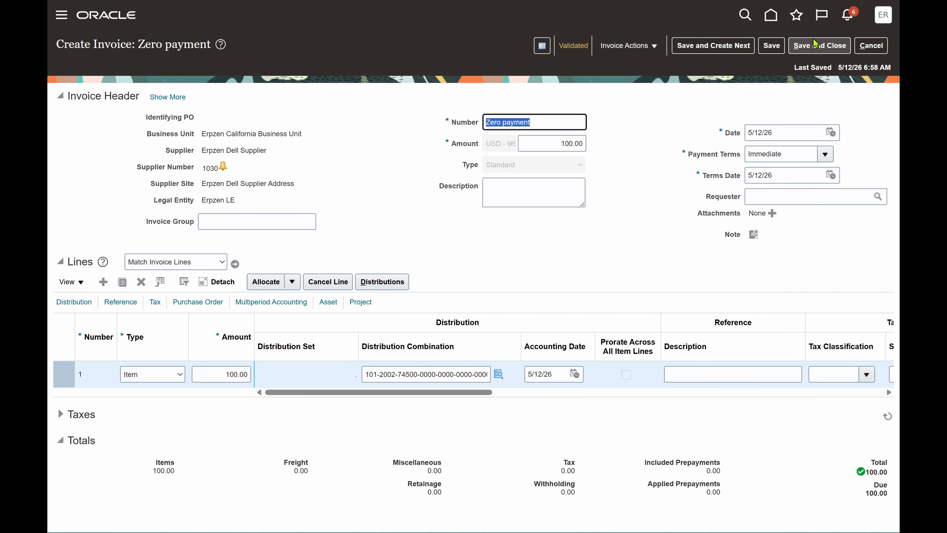
left_click(822, 48)
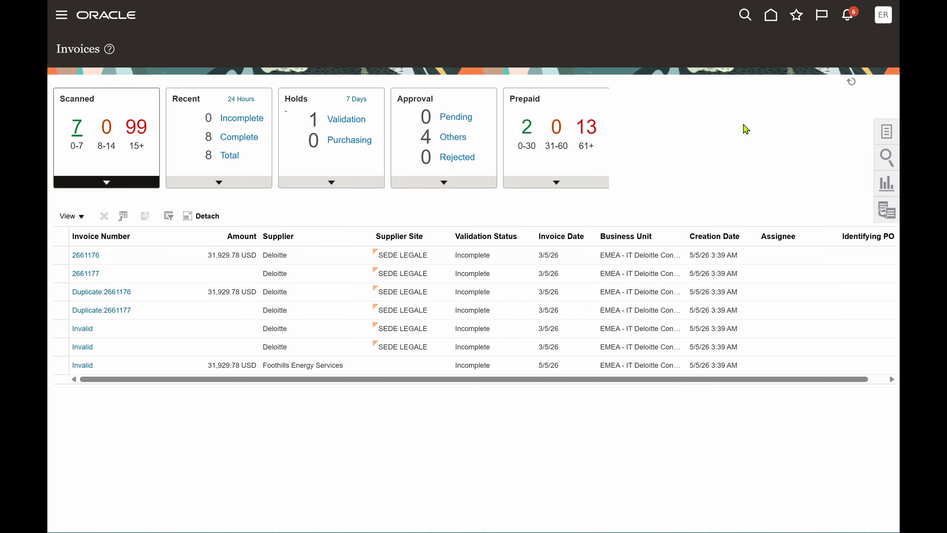
Start a new invoice and select Erpzen Dell Supplier as its supplier by searching for erpzen.
left_click(885, 131)
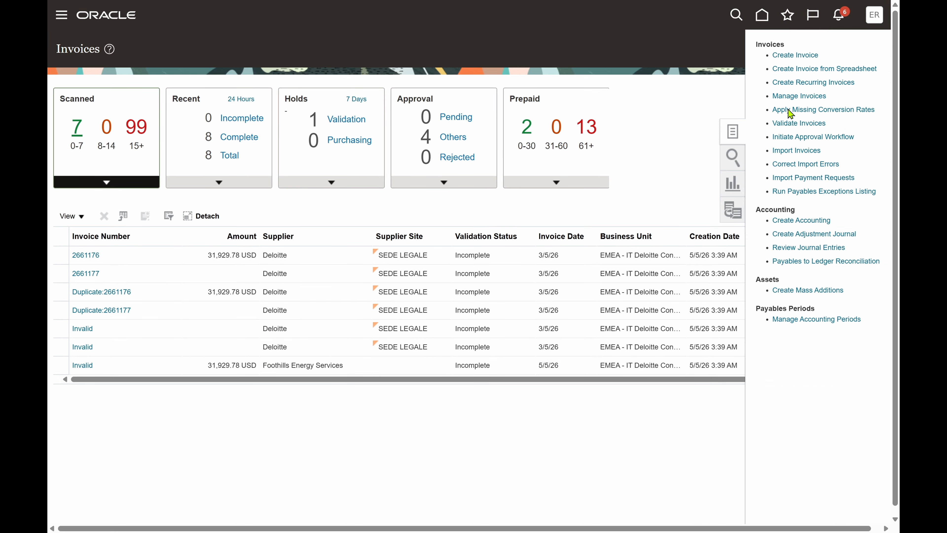
left_click(799, 58)
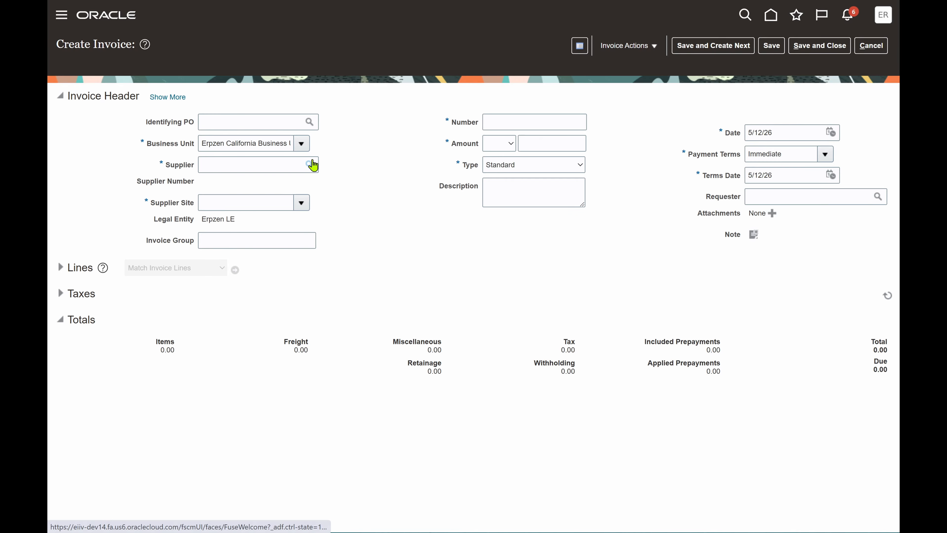
left_click(310, 165)
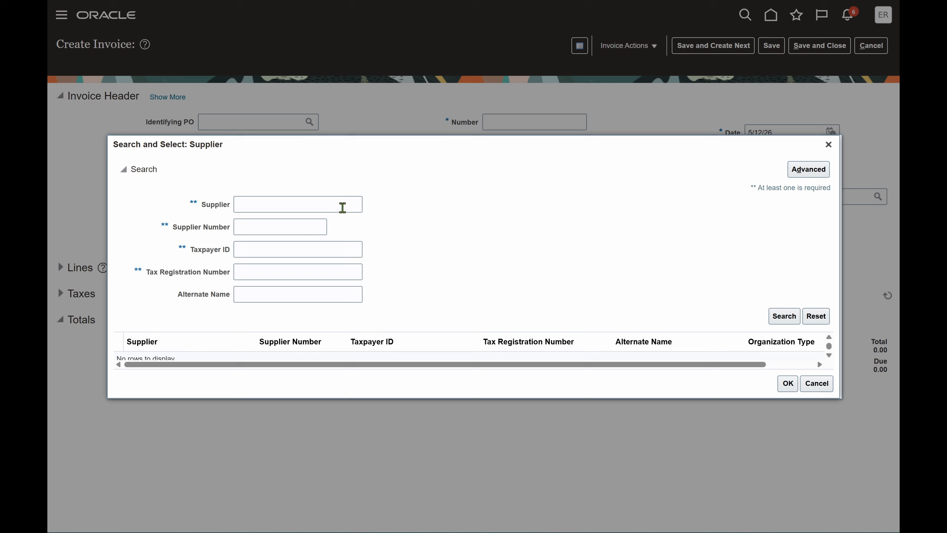
left_click(339, 205)
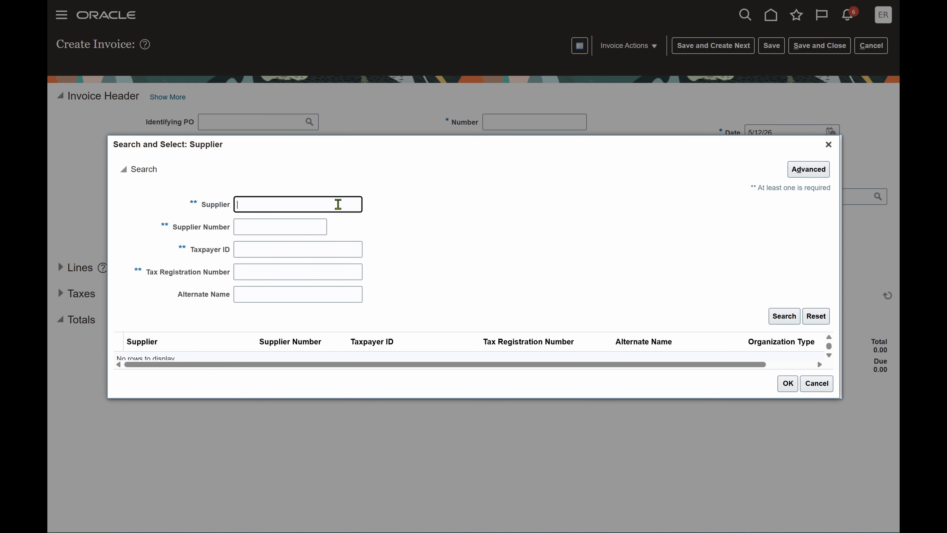
key("Tab")
key("Tab")
key("Tab")
key("Tab")
key("Tab")
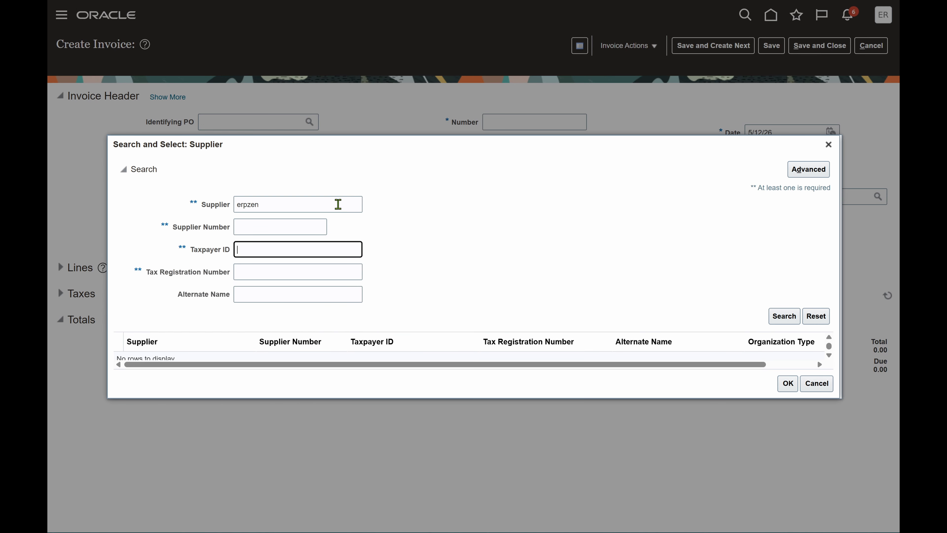
key("Return")
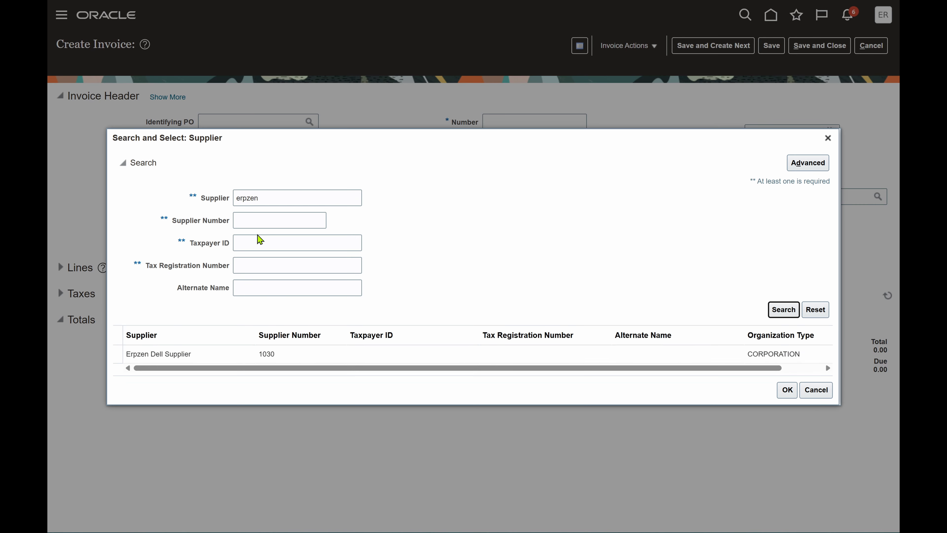
left_click(310, 353)
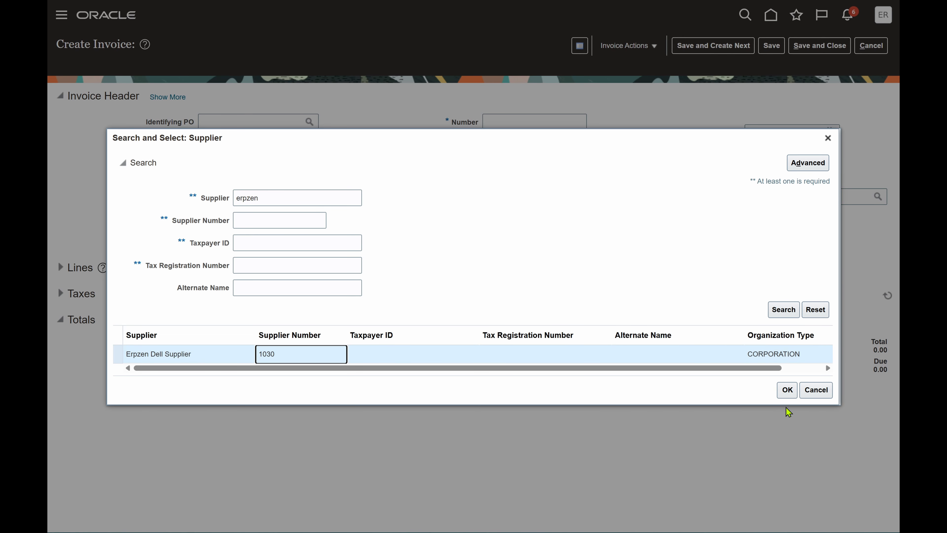
left_click(788, 392)
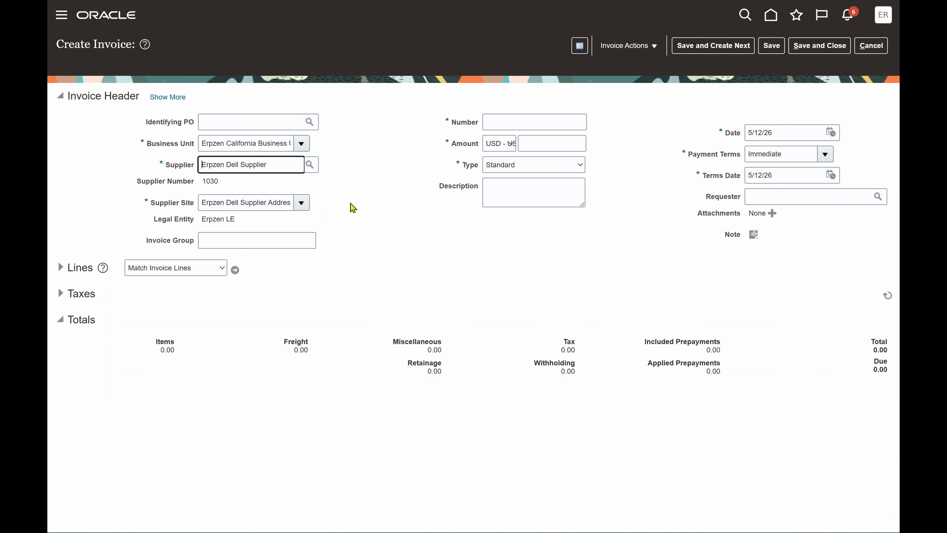
Enter Zero credit memo as the invoice number and -100 USD as the invoice amount.
left_click(534, 122)
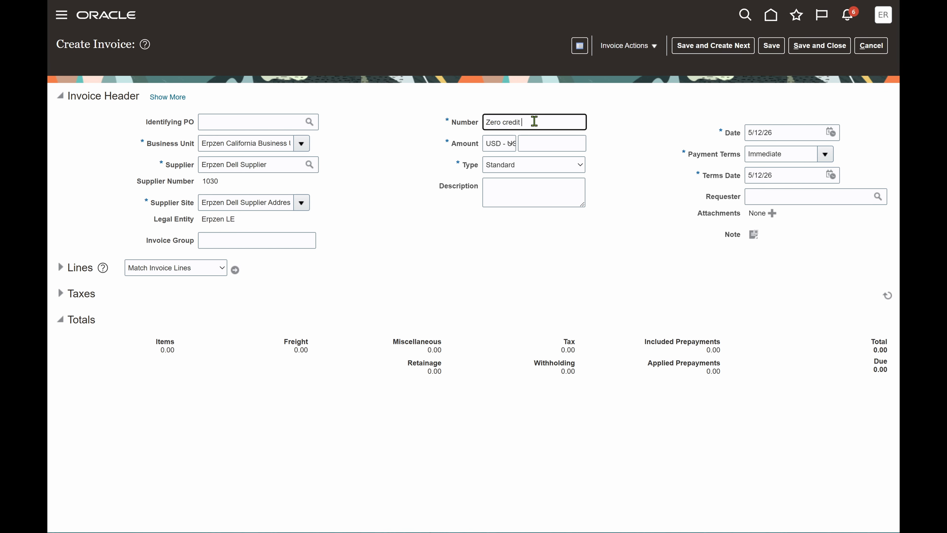
key("Tab")
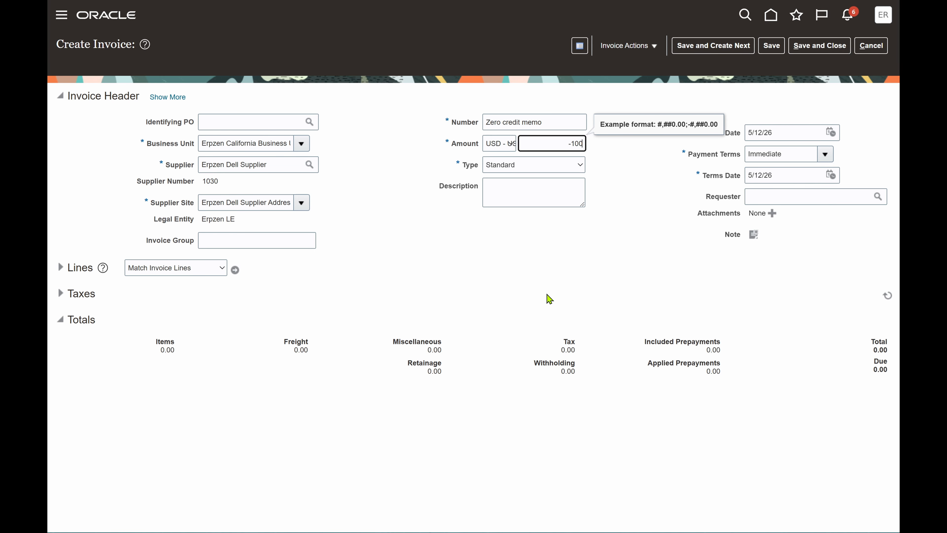
left_click(545, 280)
Expand the invoice lines and set the amount of item line 1 to -100.
left_click(61, 268)
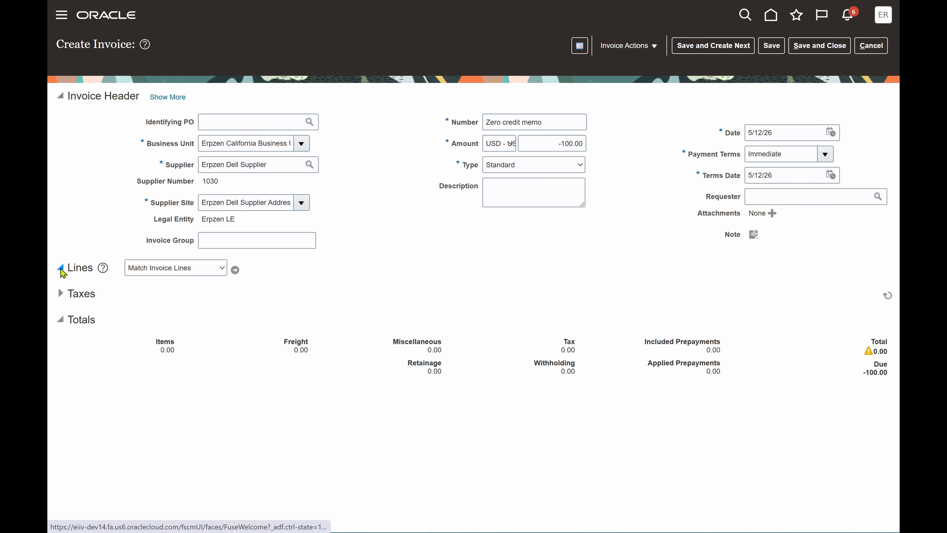
scroll(236, 301, "down", 2)
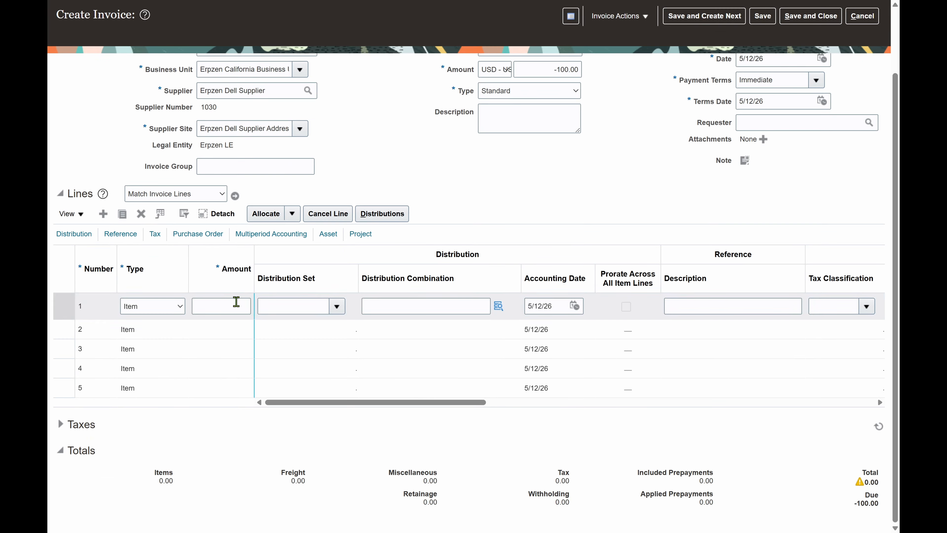
left_click(237, 301)
type("100")
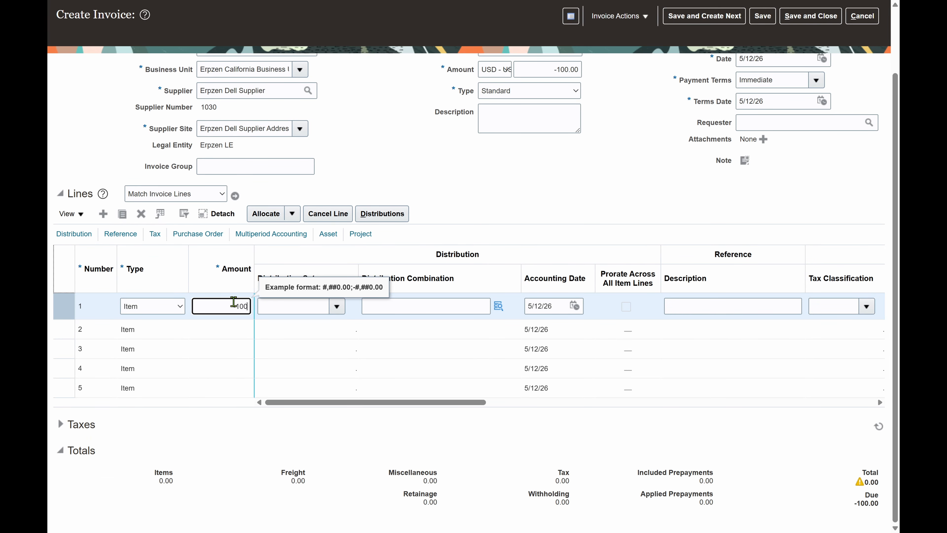
left_click(546, 203)
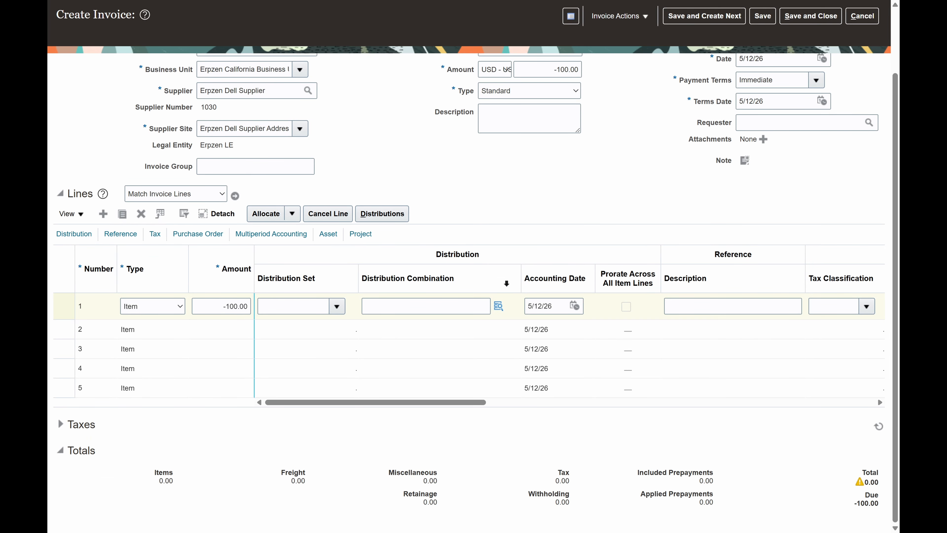
Assign line 1 the distribution combination with company 101, department 0000 and account 75400.
left_click(497, 308)
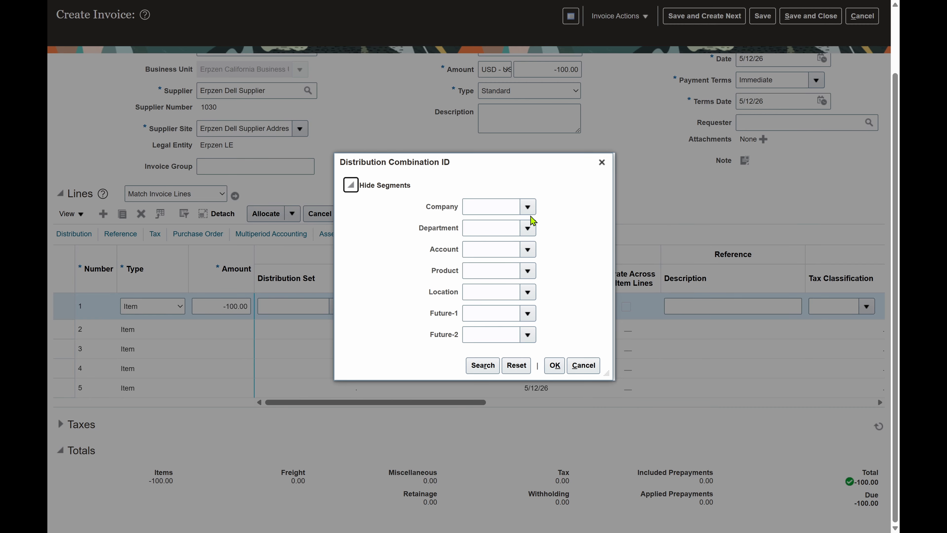
left_click(529, 212)
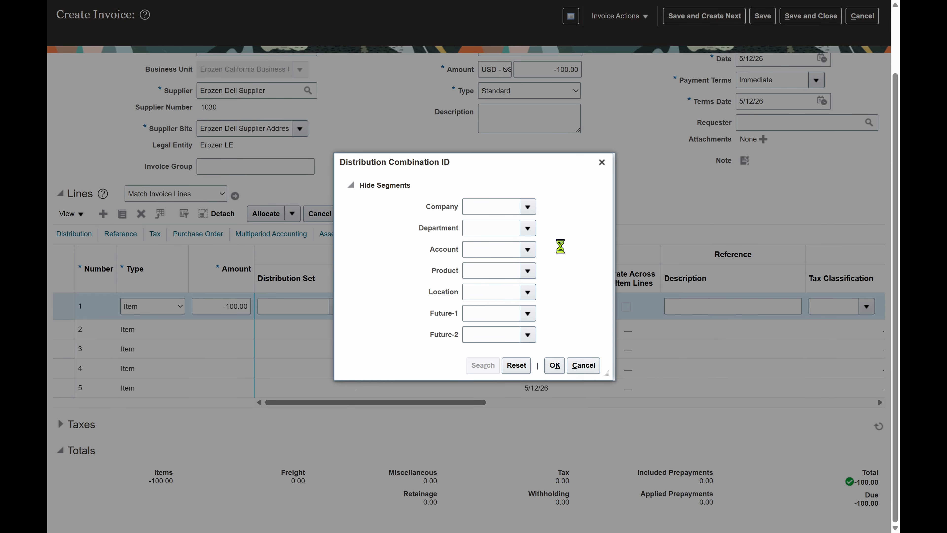
left_click(537, 231)
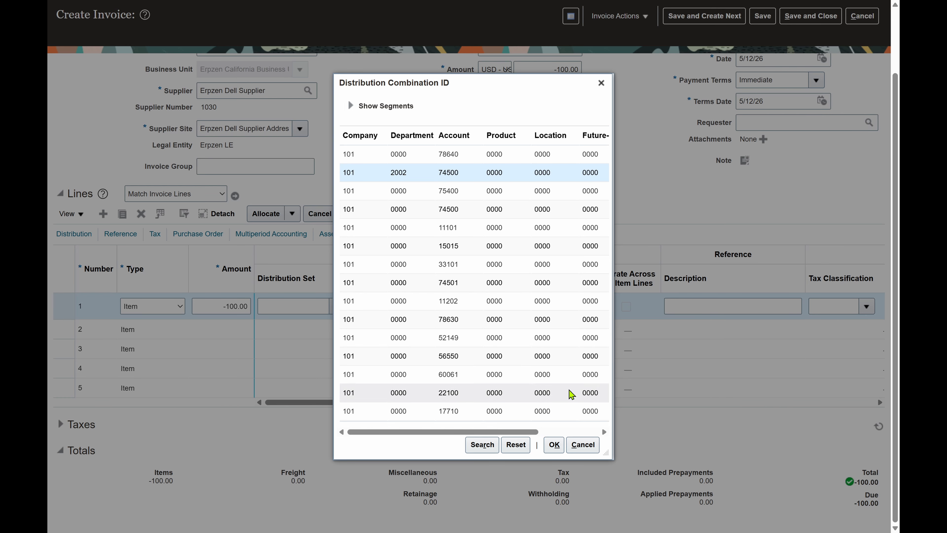
left_click(509, 194)
left_click(554, 445)
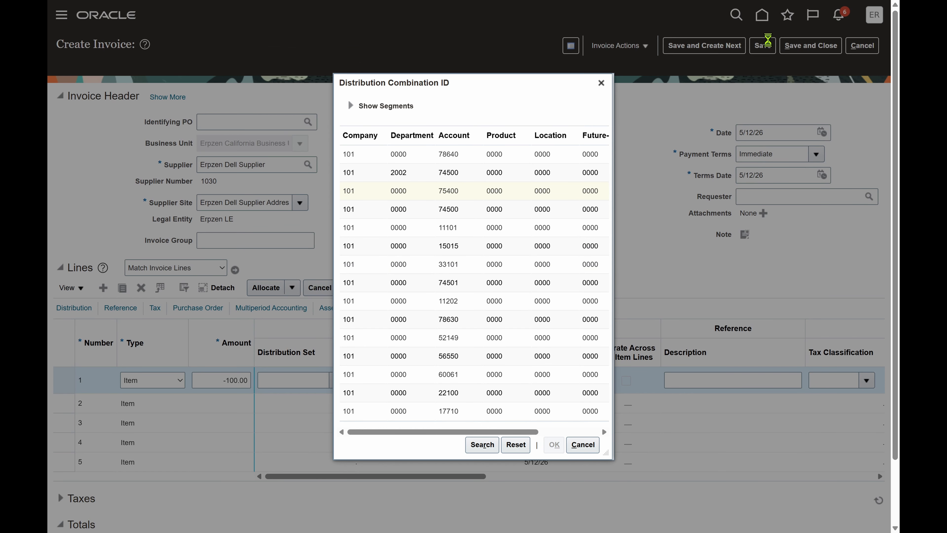
Change the invoice type to Credit memo, and save and close the Zero credit memo invoice.
left_click(763, 48)
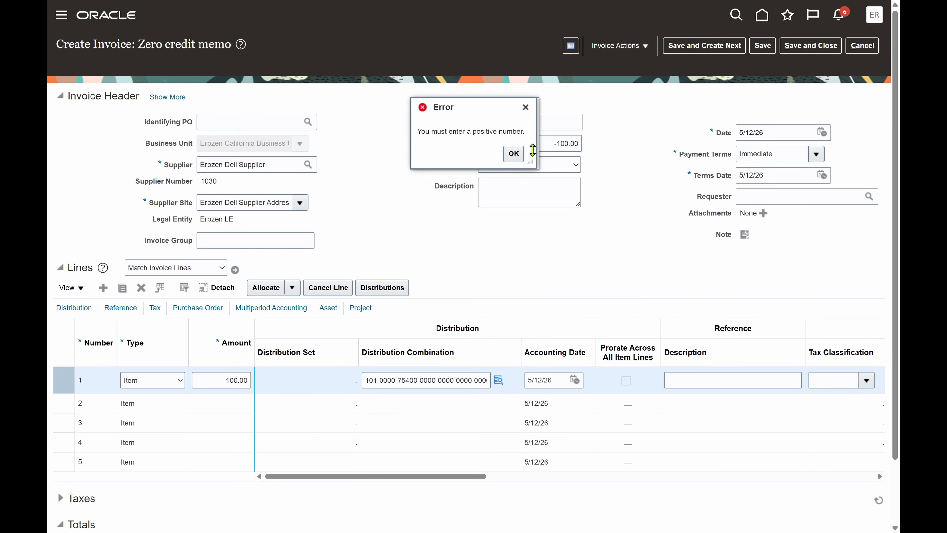
left_click(514, 154)
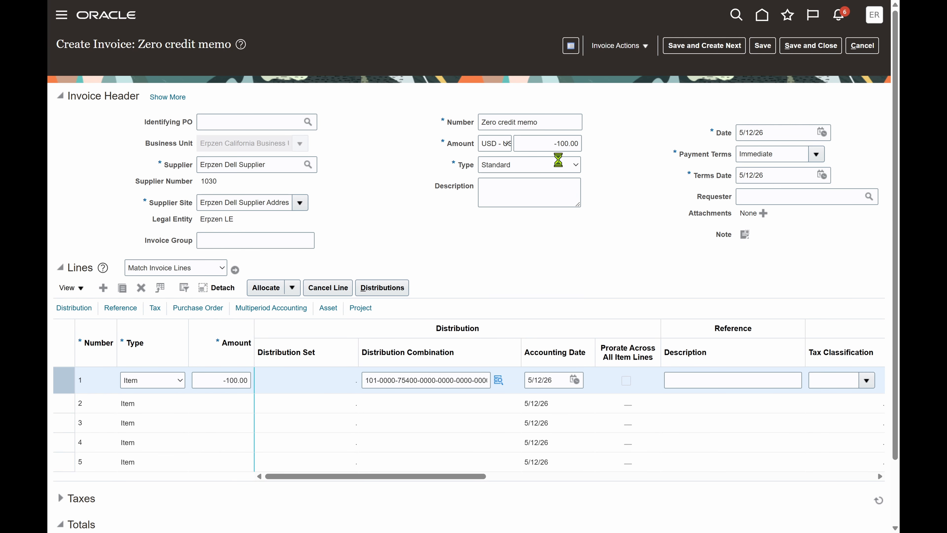
left_click(514, 155)
left_click(567, 168)
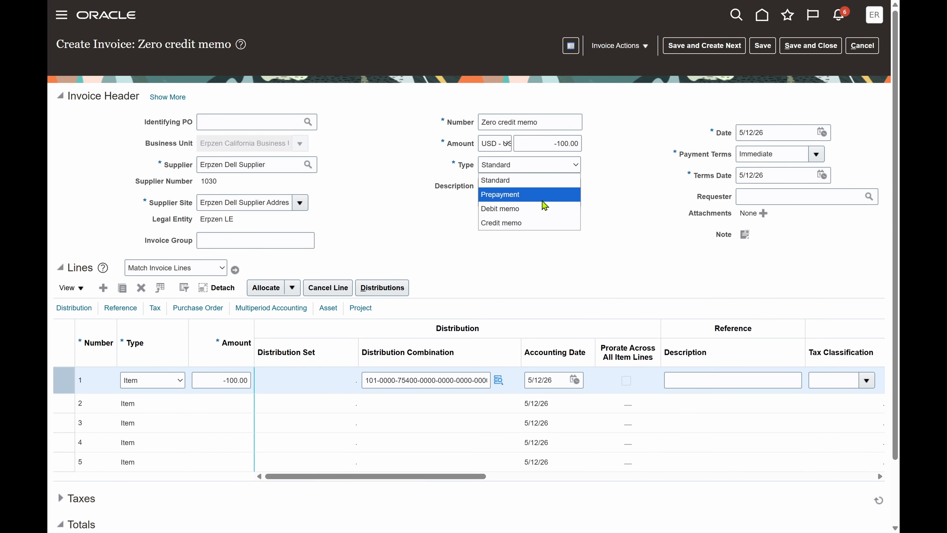
left_click(535, 224)
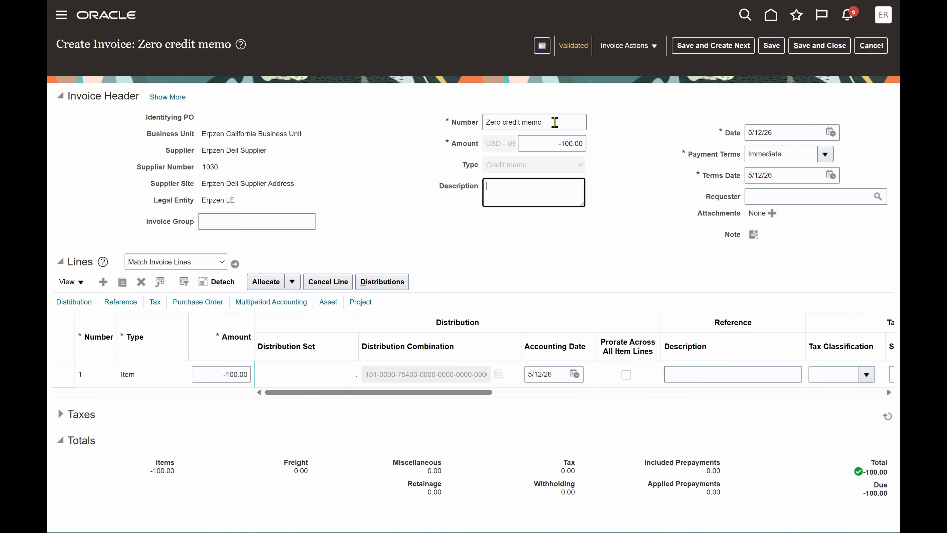
left_click(778, 48)
left_click(822, 49)
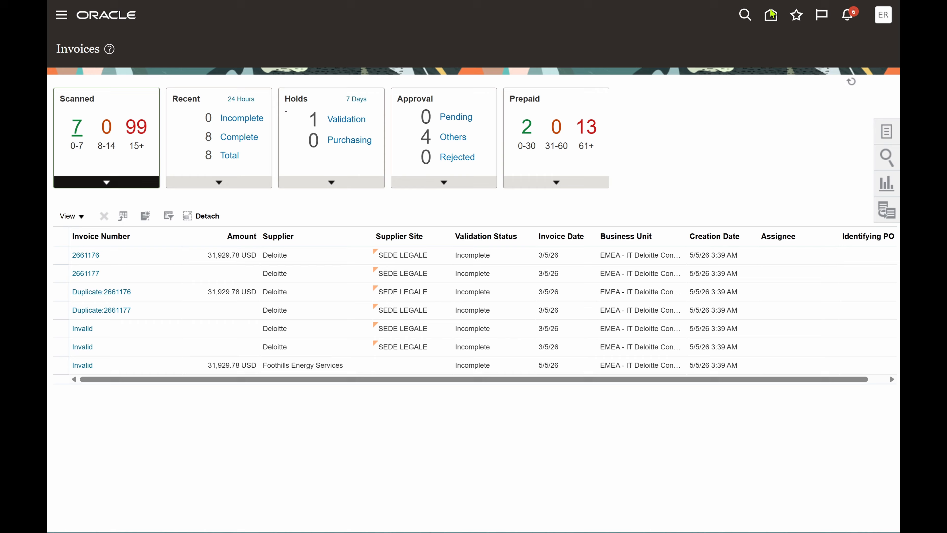
Go from the home page to the Payables payments area and start creating a payment.
left_click(771, 14)
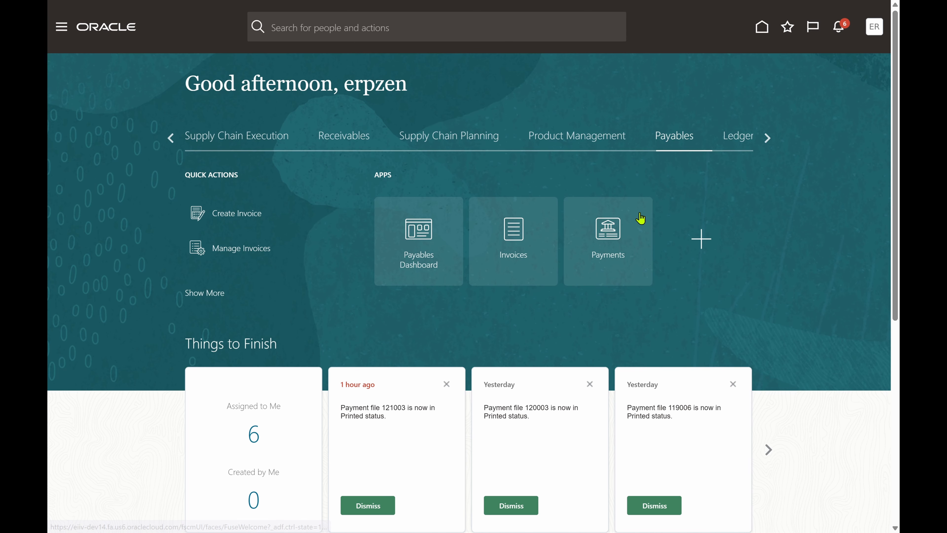
left_click(619, 225)
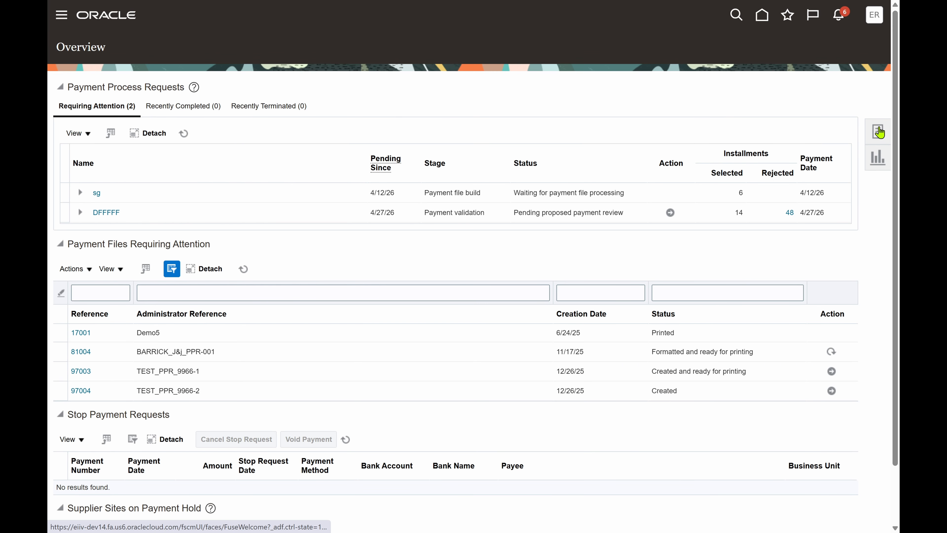
left_click(879, 131)
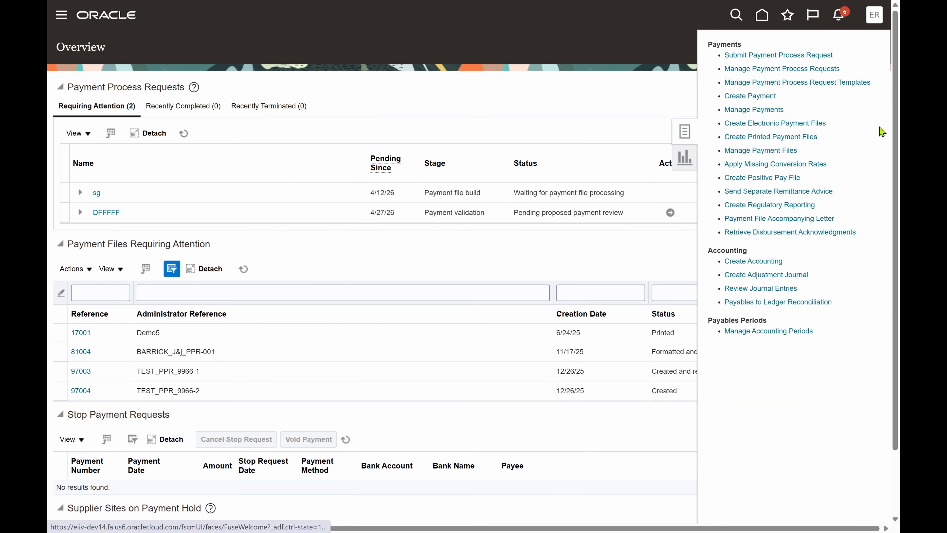
left_click(760, 96)
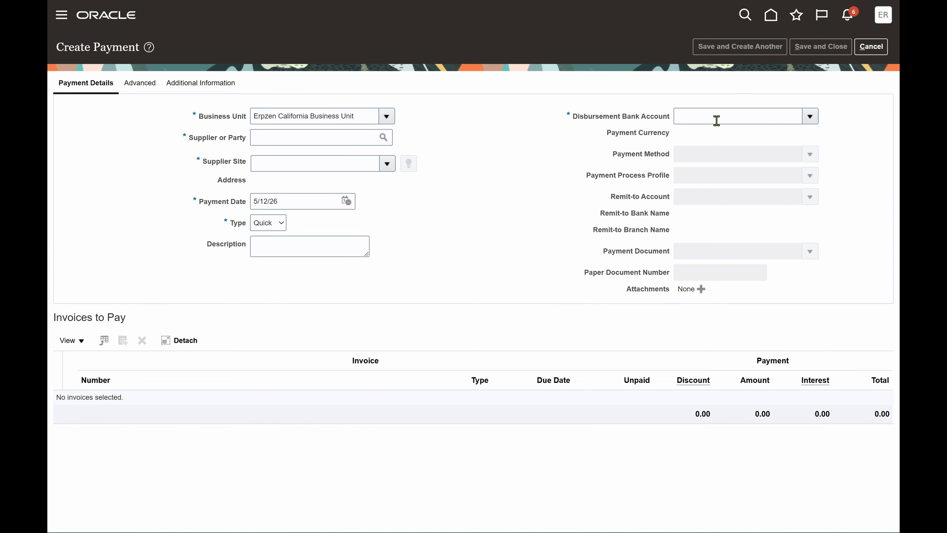
Search for the party name erpzen and select Erpzen Dell Supplier as the payment's supplier or party.
left_click(384, 138)
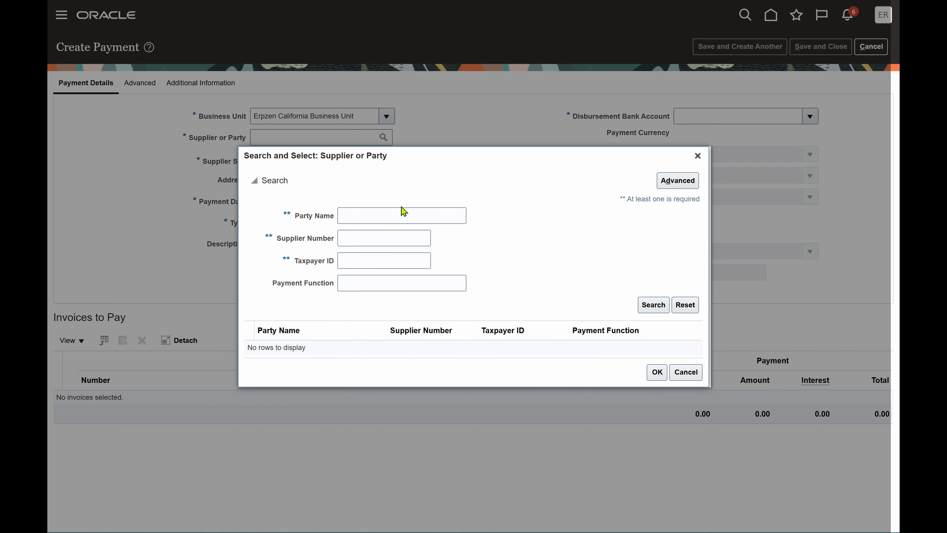
left_click(402, 209)
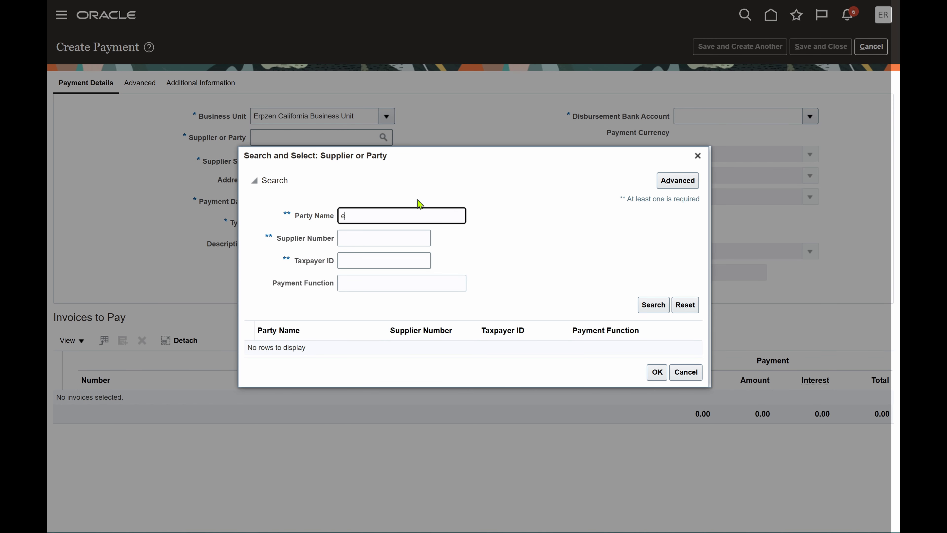
key("Tab")
key("Tab")
key("Tab")
key("Tab")
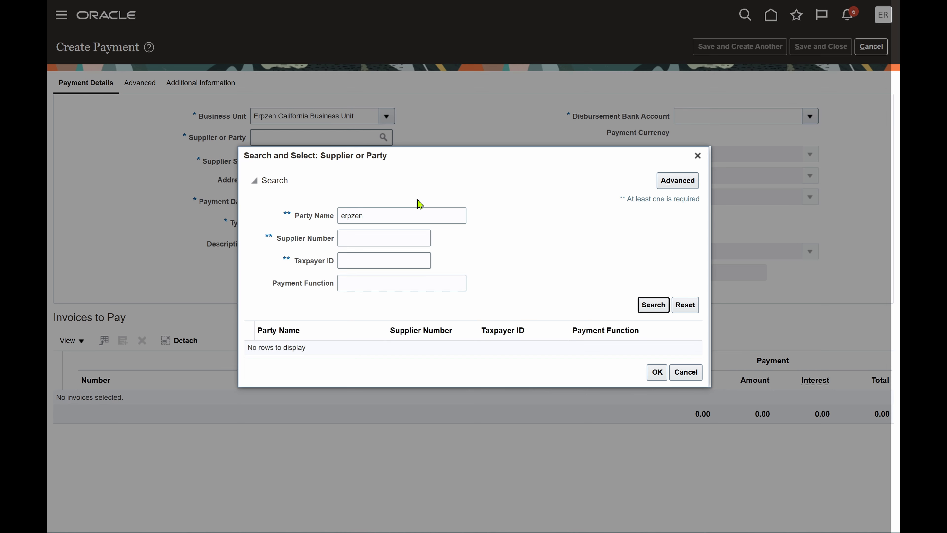
left_click(425, 346)
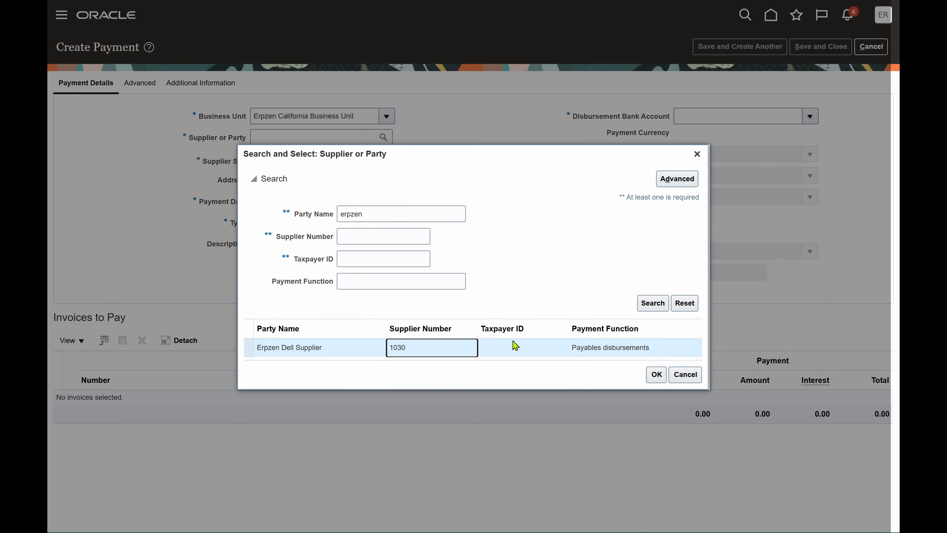
left_click(656, 374)
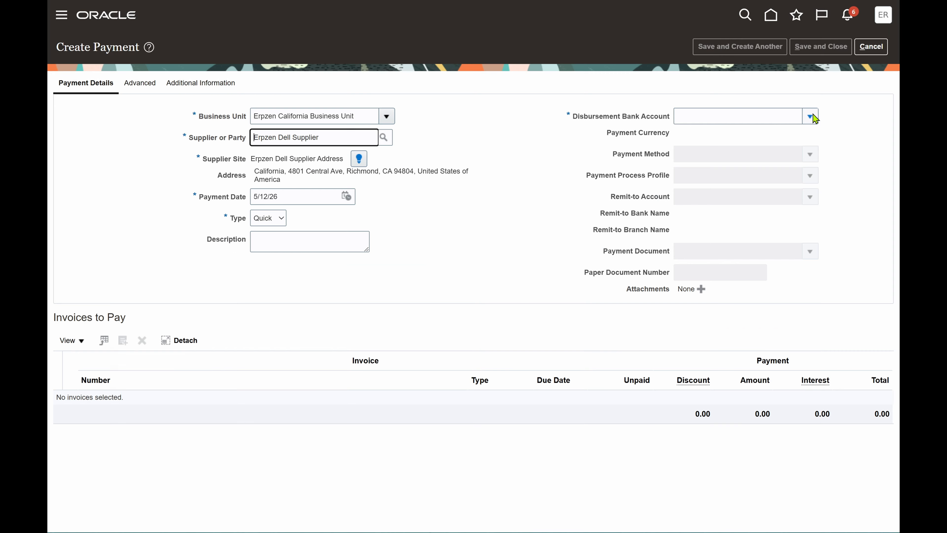
Set the disbursement account to Erpzen BOA Bank Account, the process profile to Erpzen Check Payment Process Profile and the document to Erpzen Payment Document.
left_click(796, 122)
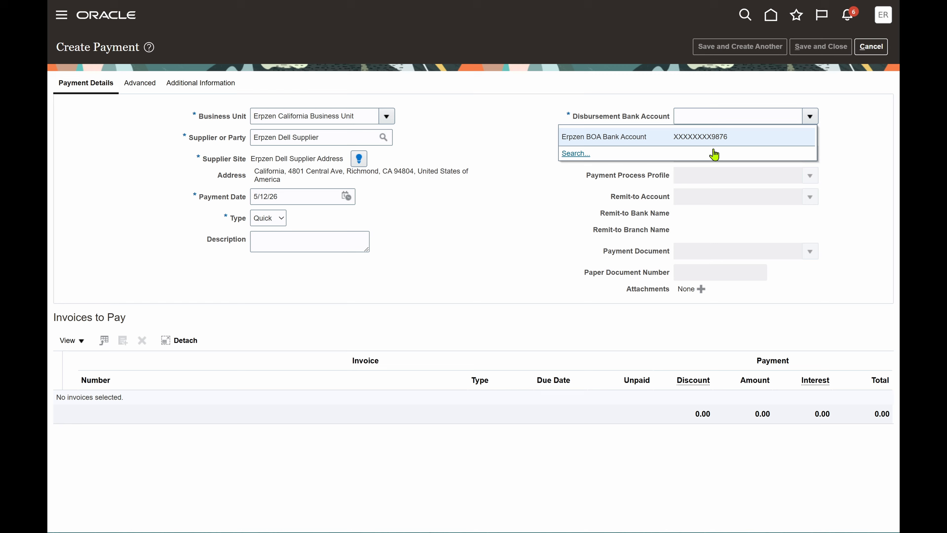
left_click(699, 139)
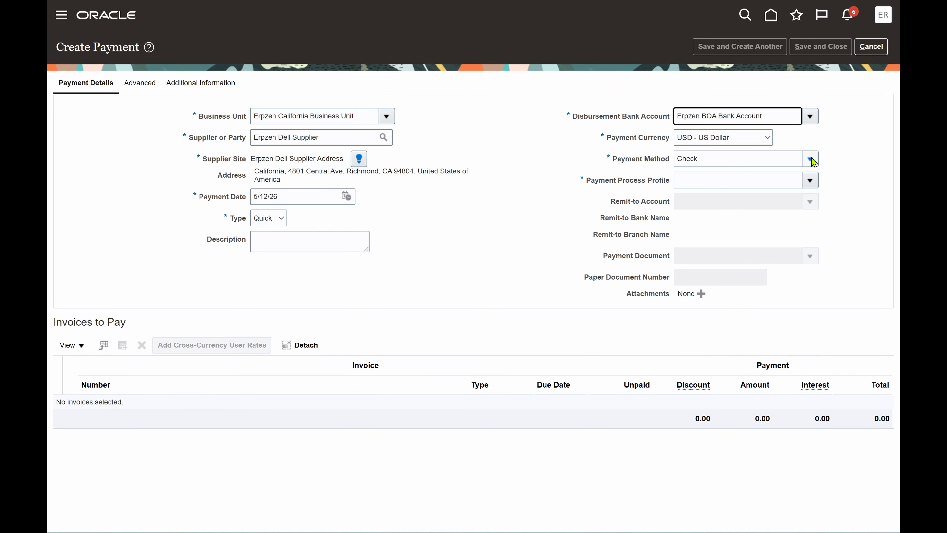
left_click(810, 180)
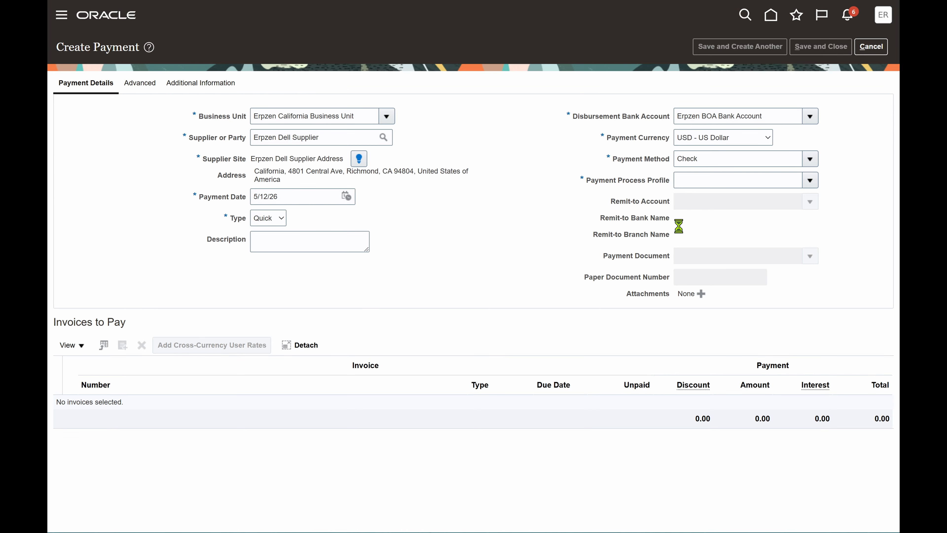
left_click(556, 325)
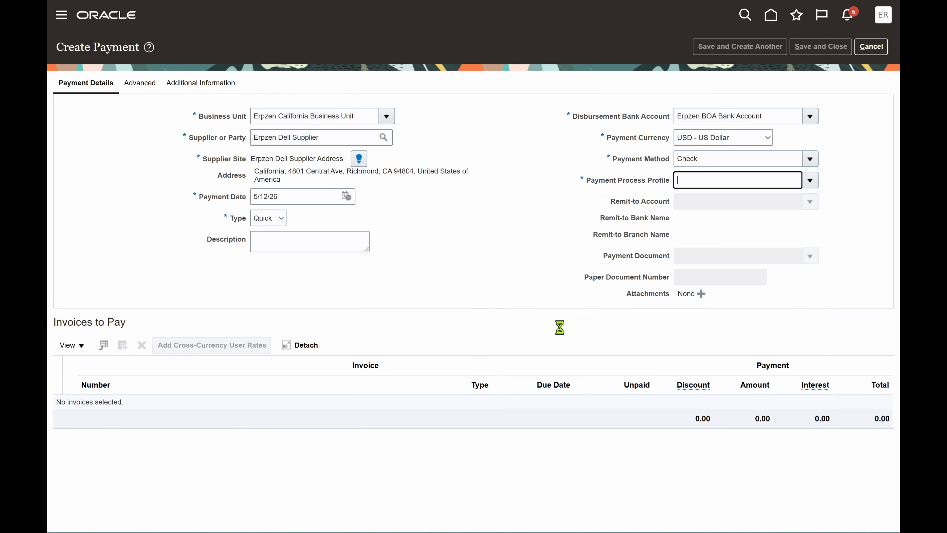
left_click(810, 256)
left_click(619, 291)
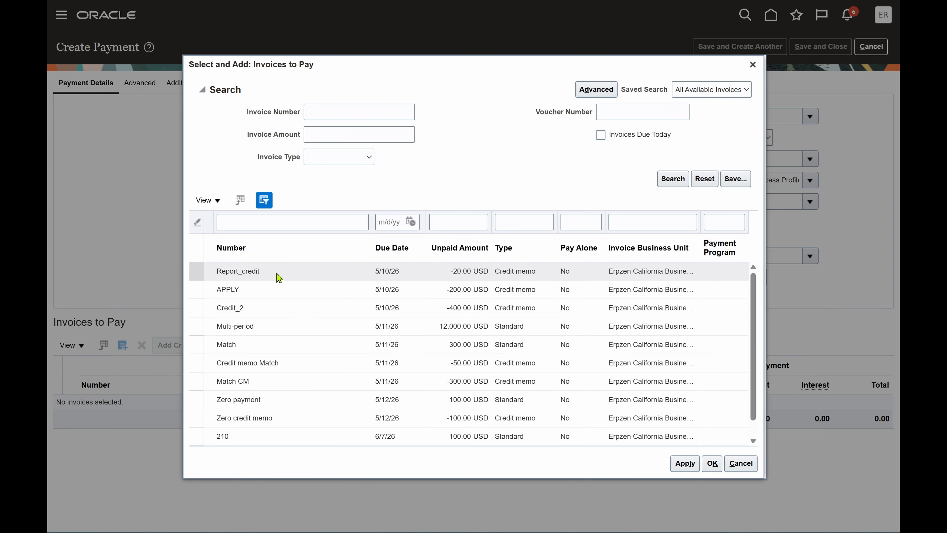
Add the Zero payment invoice and the Zero credit memo to the payment's invoices to pay.
left_click(280, 406)
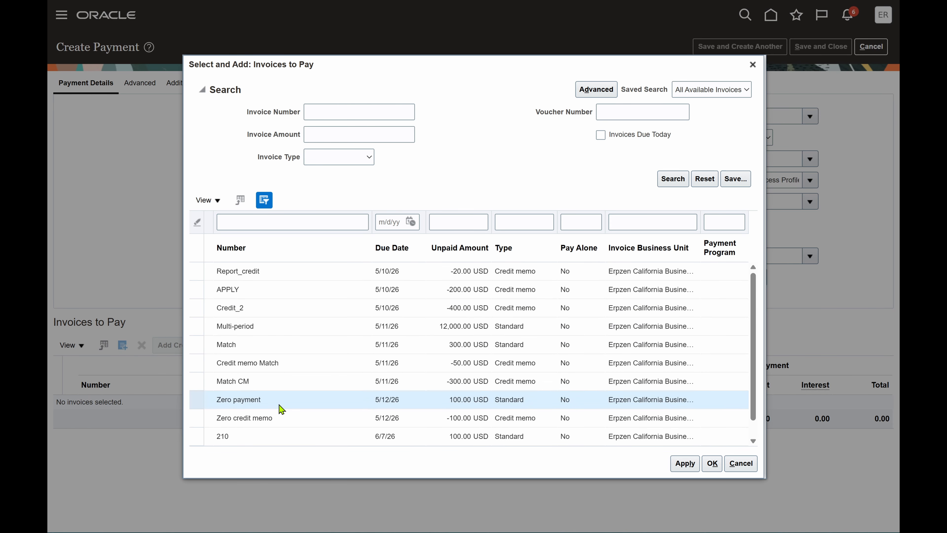
left_click(279, 421, "ctrl")
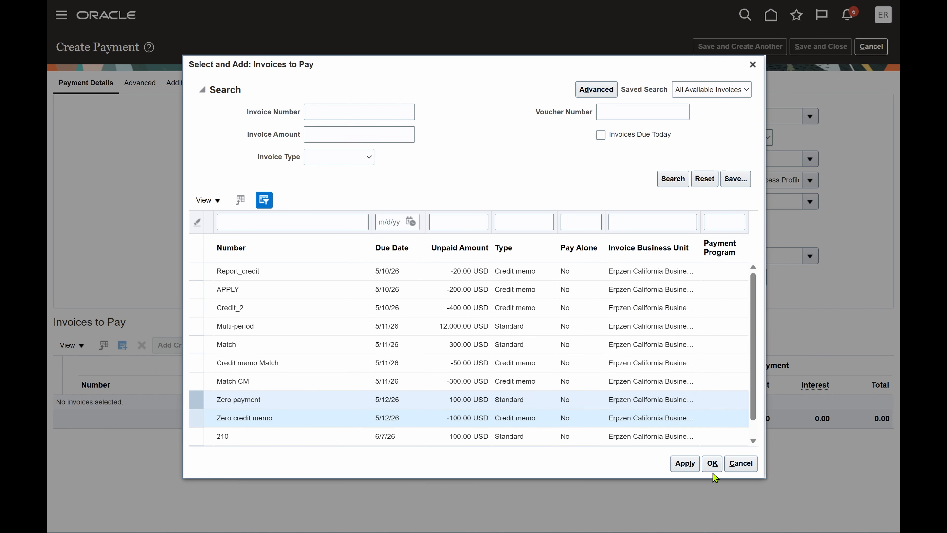
left_click(688, 464)
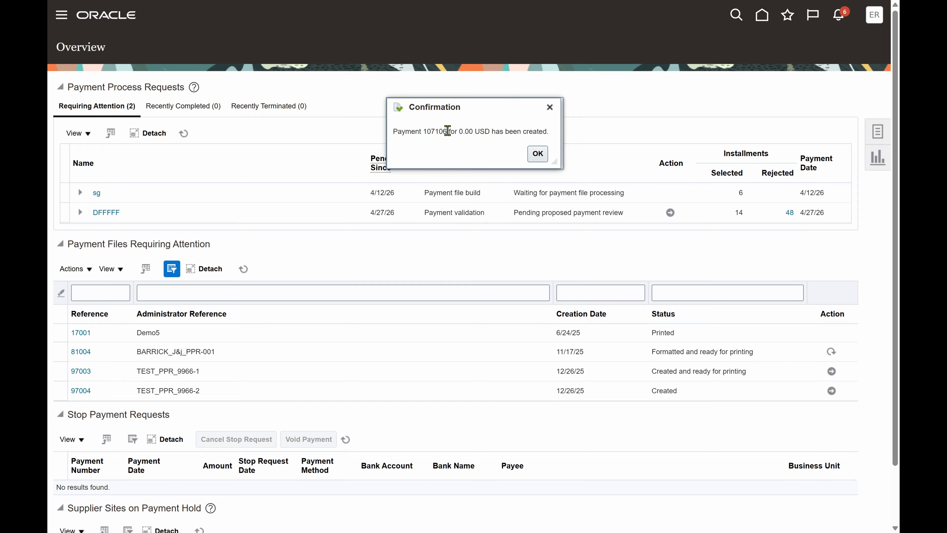
Copy the new payment's number from the confirmation and search for that payment in Manage Payments.
left_click_drag(447, 131, 430, 133)
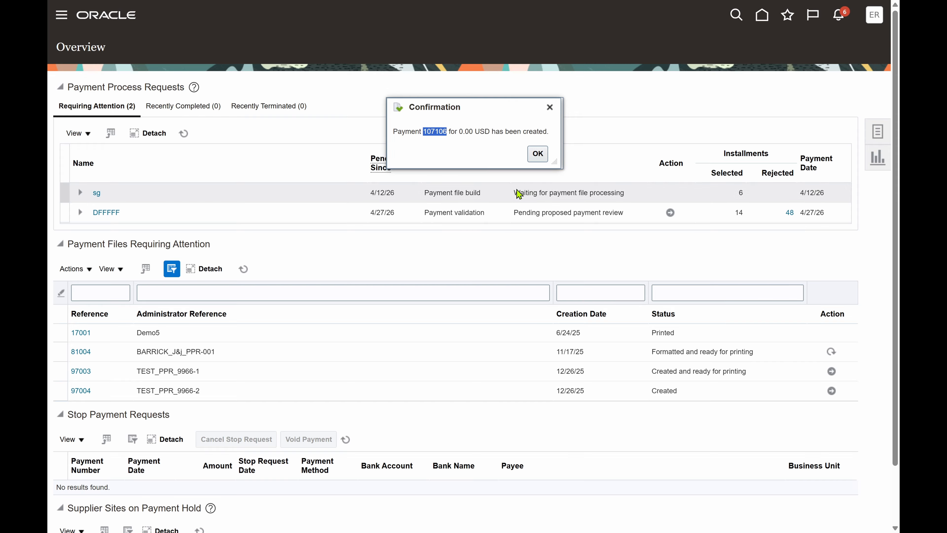
left_click(537, 153)
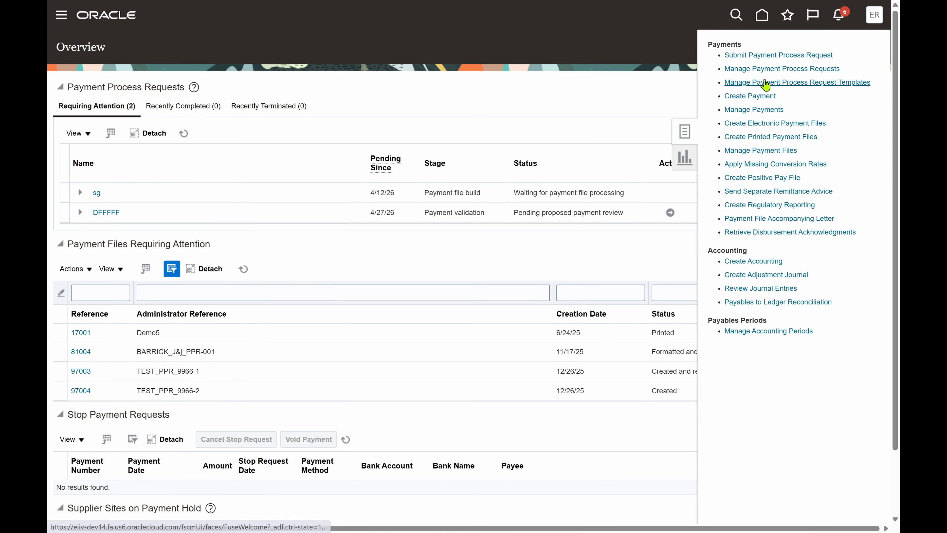
left_click(763, 110)
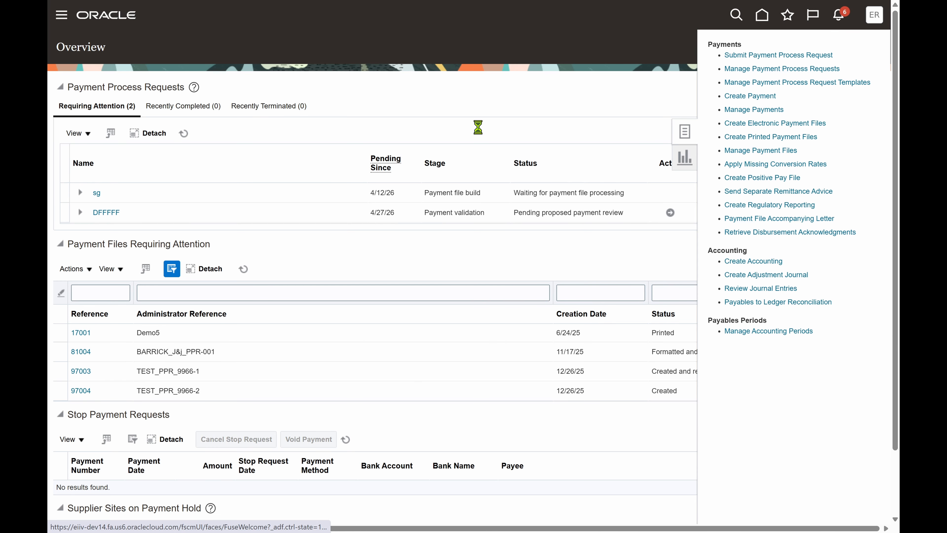
left_click(304, 163)
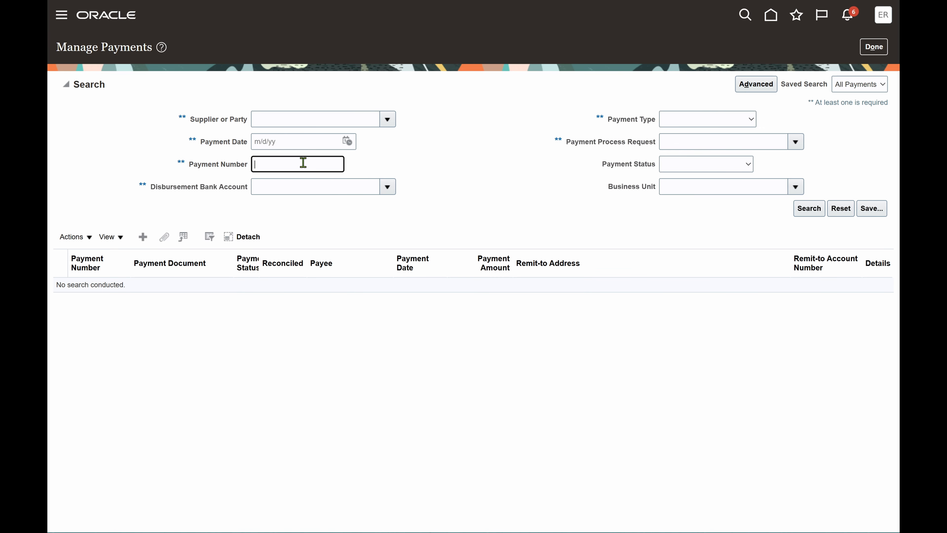
type("107106")
left_click(810, 209)
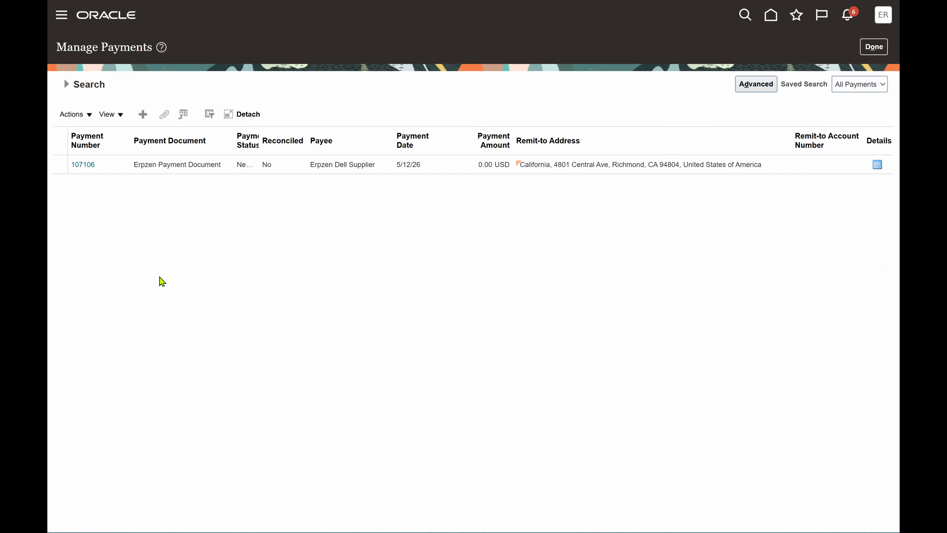
Open the found payment to examine its paid invoices, and return to the home page.
left_click(84, 165)
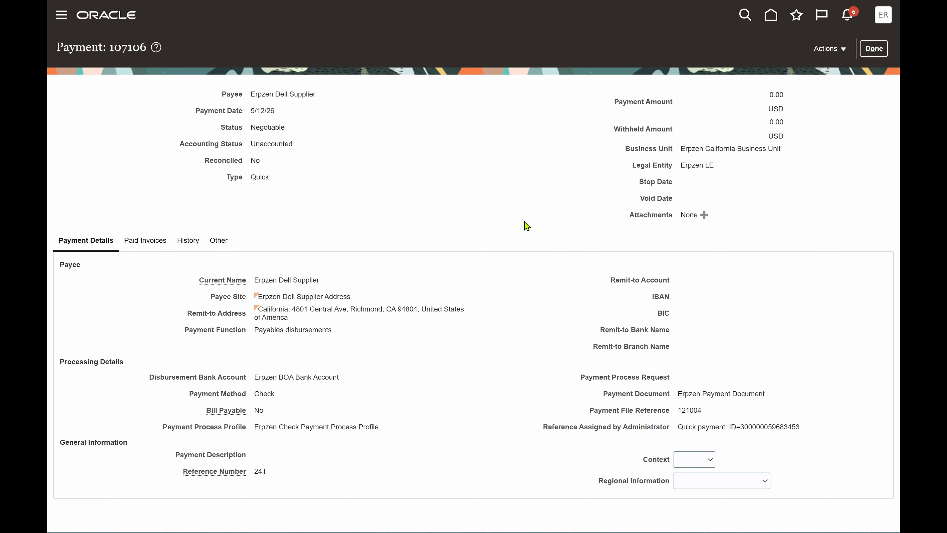
left_click(143, 240)
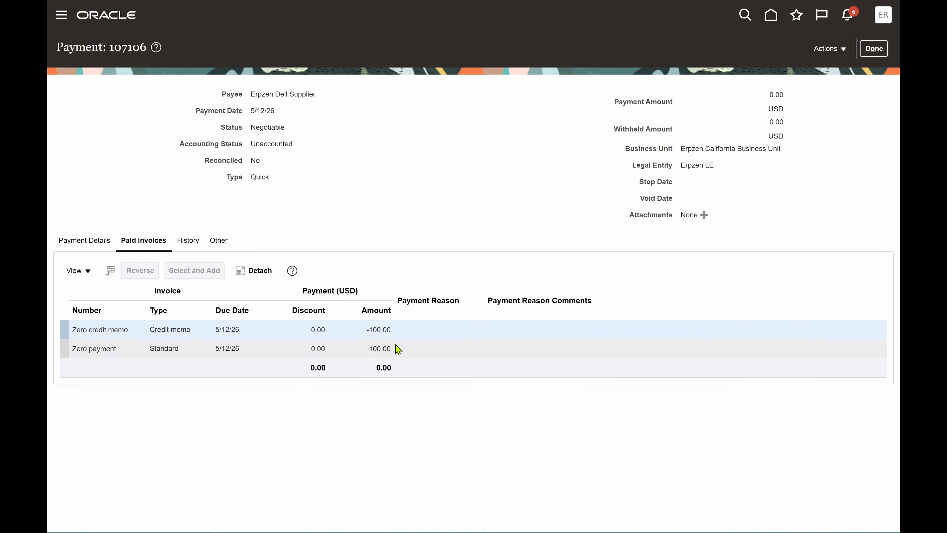
left_click(875, 48)
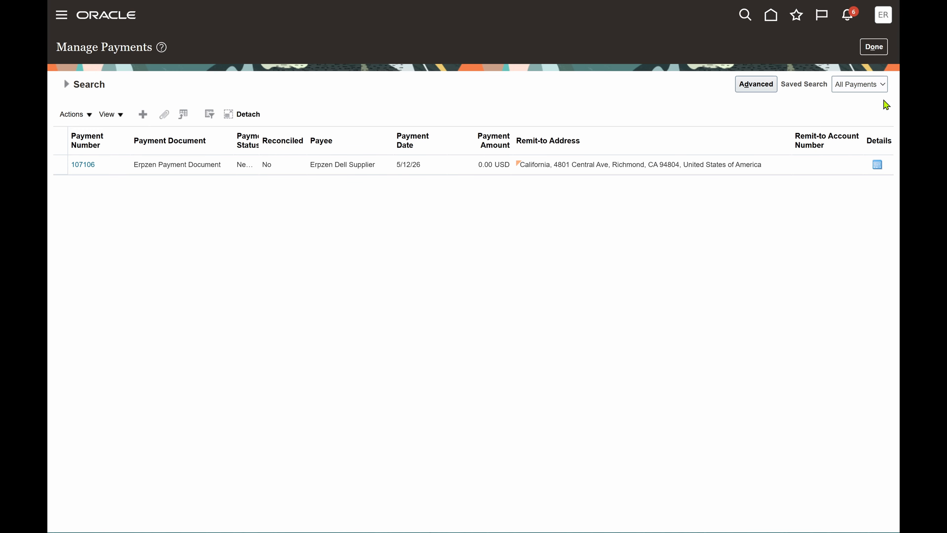
left_click(875, 47)
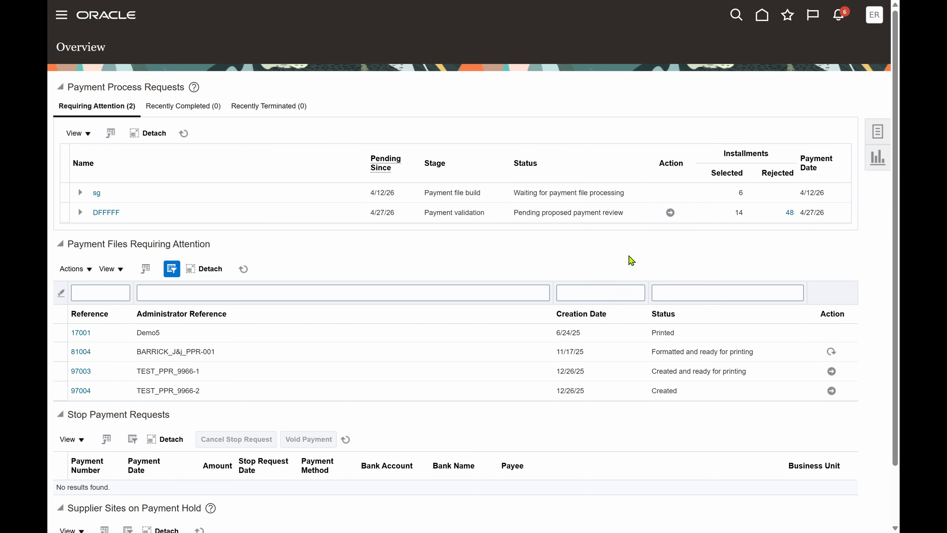
left_click(763, 18)
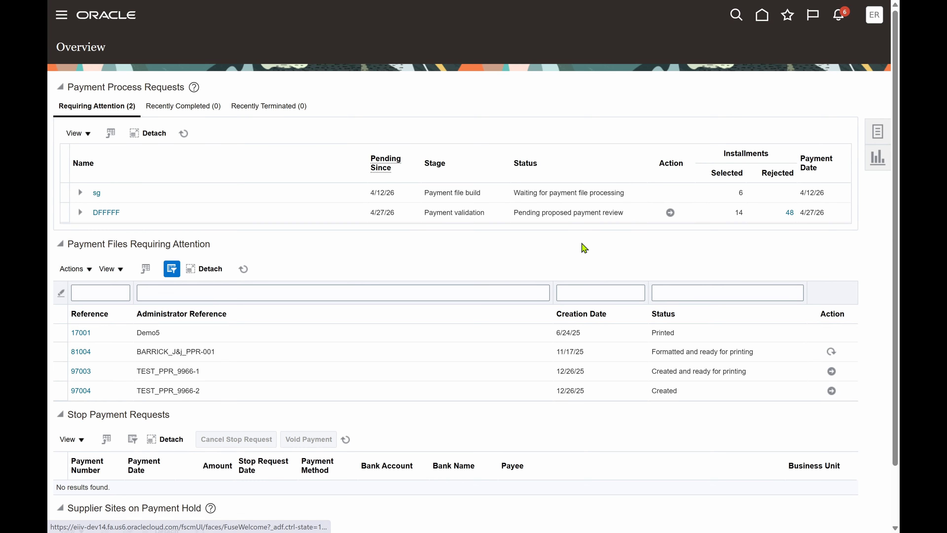